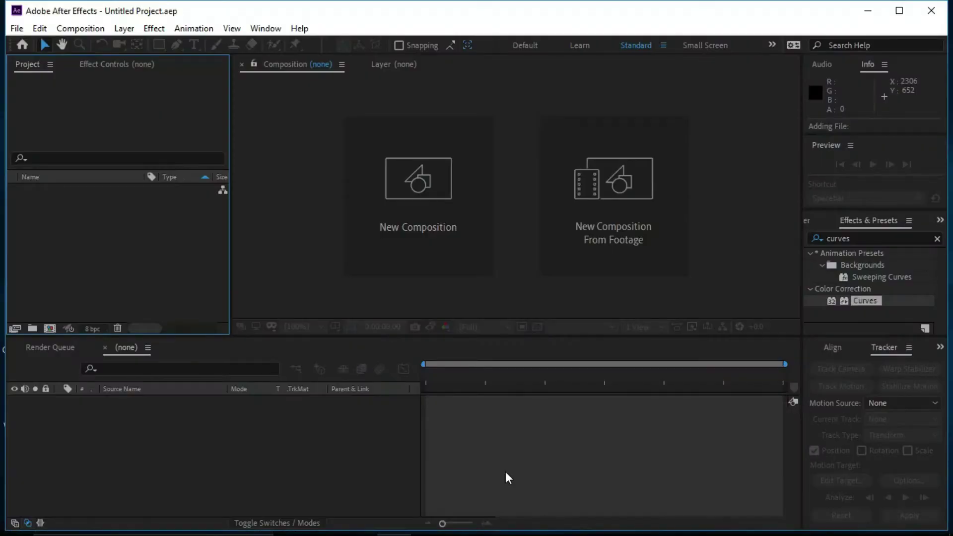
- Create Comp 1 at HDTV 1080 29.97 (1920x1080, 6 s), then minimize After Effects to the desktop
click(436, 218)
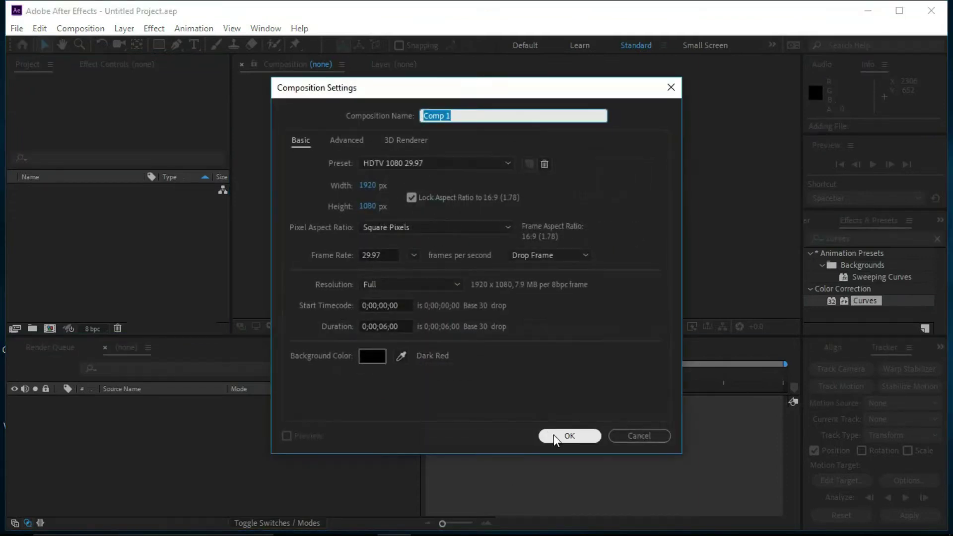
click(562, 436)
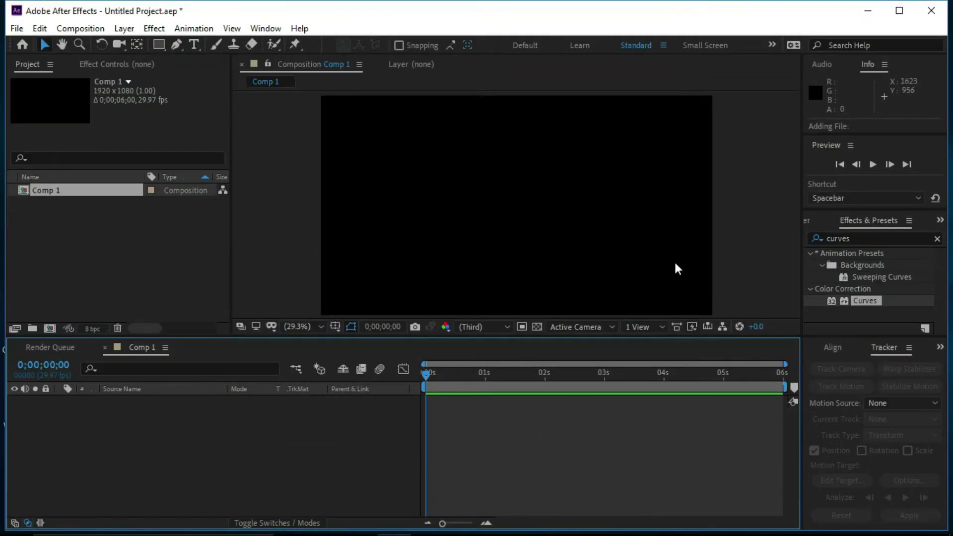
click(867, 11)
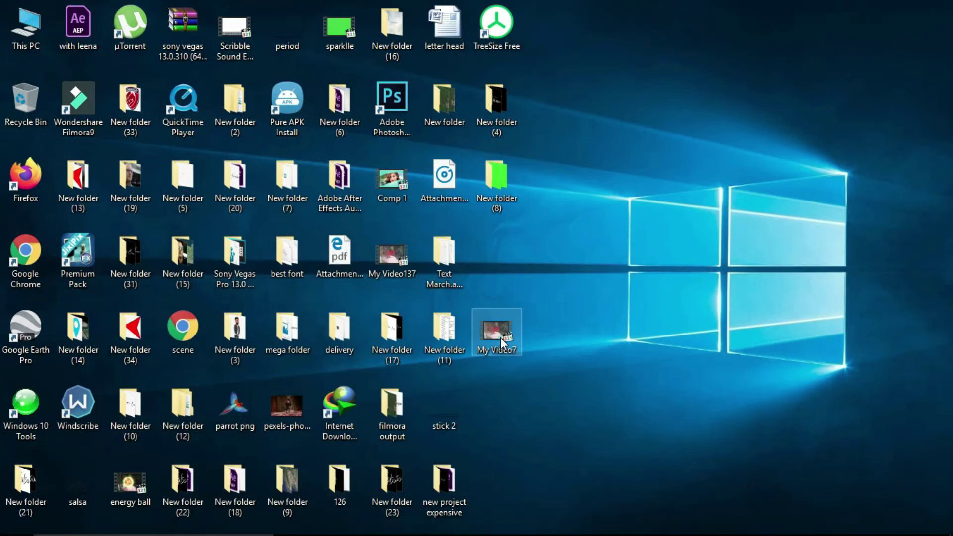
- Import My Video7.mp4, add it to Comp 1 as a layer, and end the work area at 5 seconds
drag(502, 342, 160, 262)
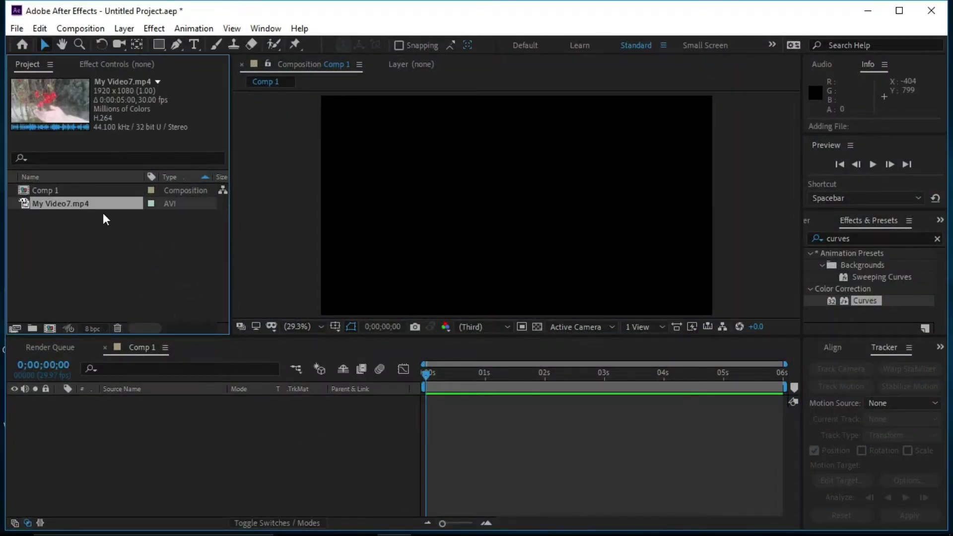
drag(77, 225, 234, 437)
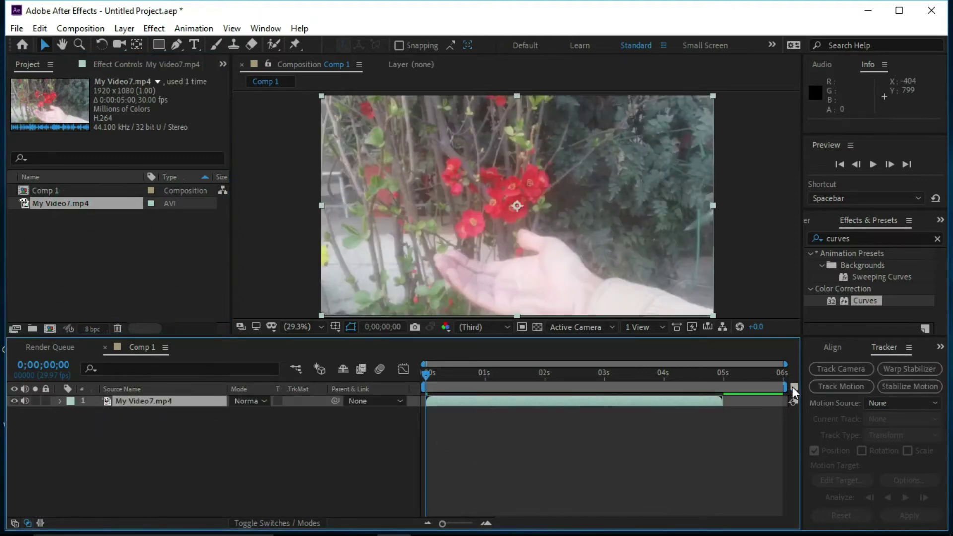
drag(783, 385, 727, 385)
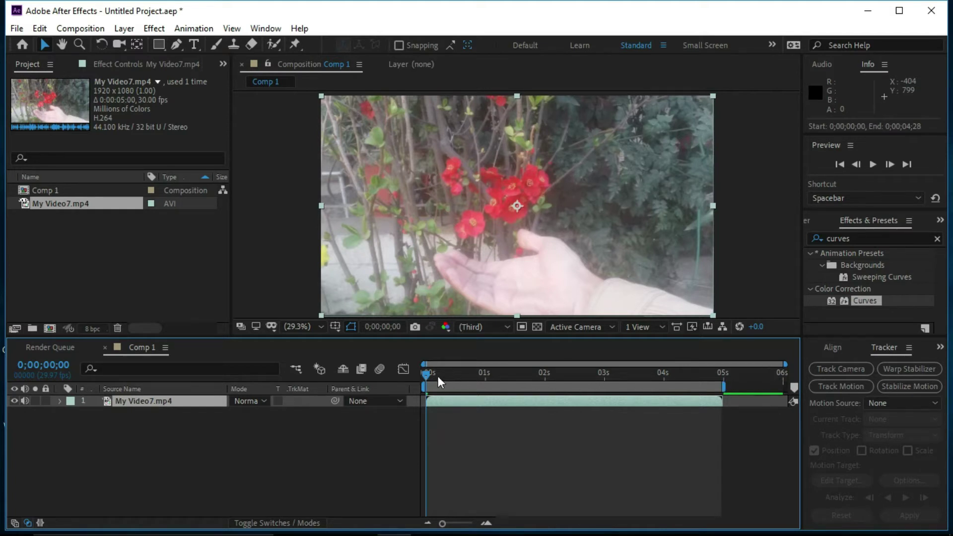
- Preview the clip playback, return to the first frame, and select the My Video7.mp4 layer
key(space)
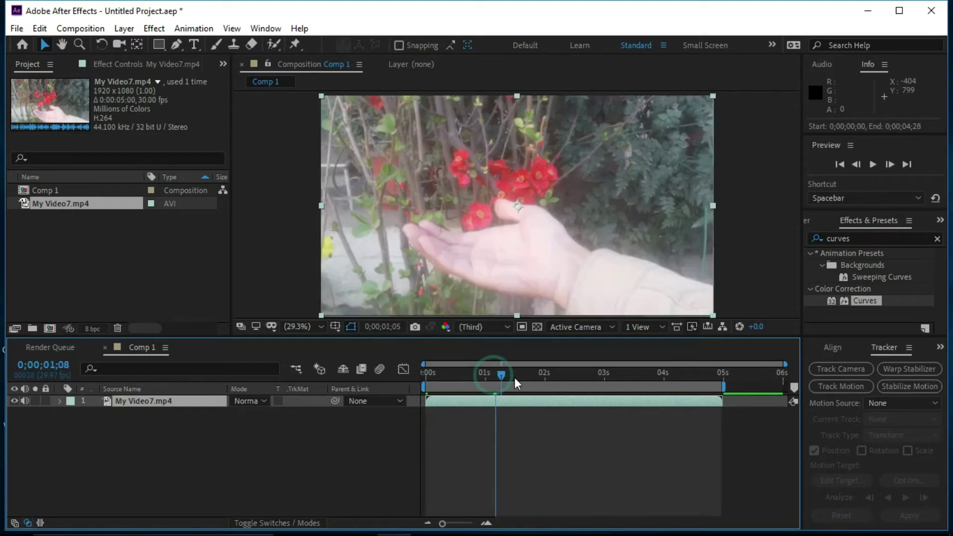
click(872, 165)
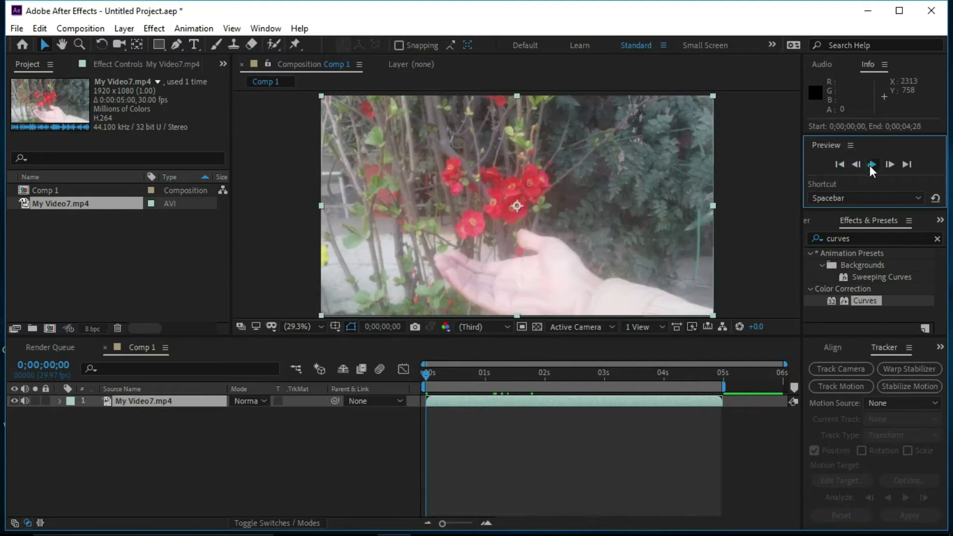
click(871, 165)
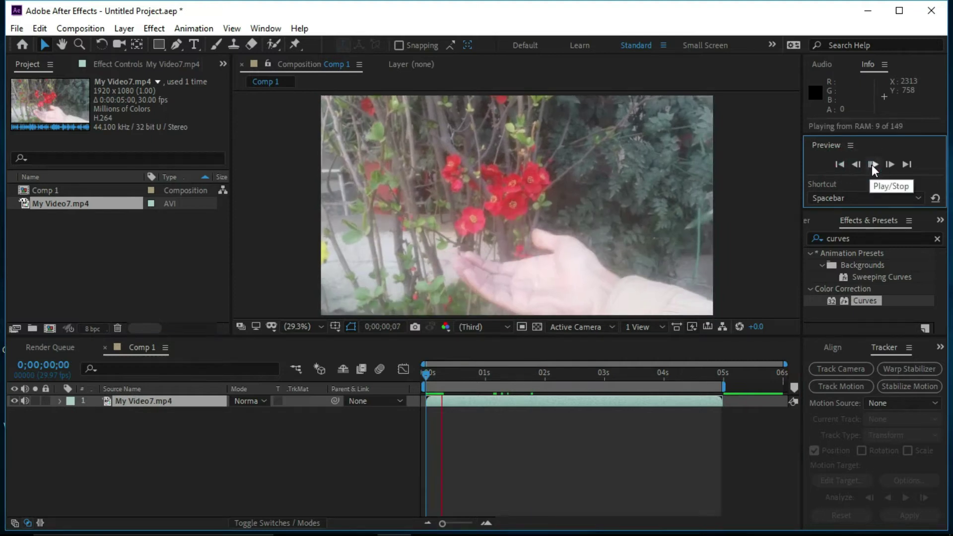
click(872, 164)
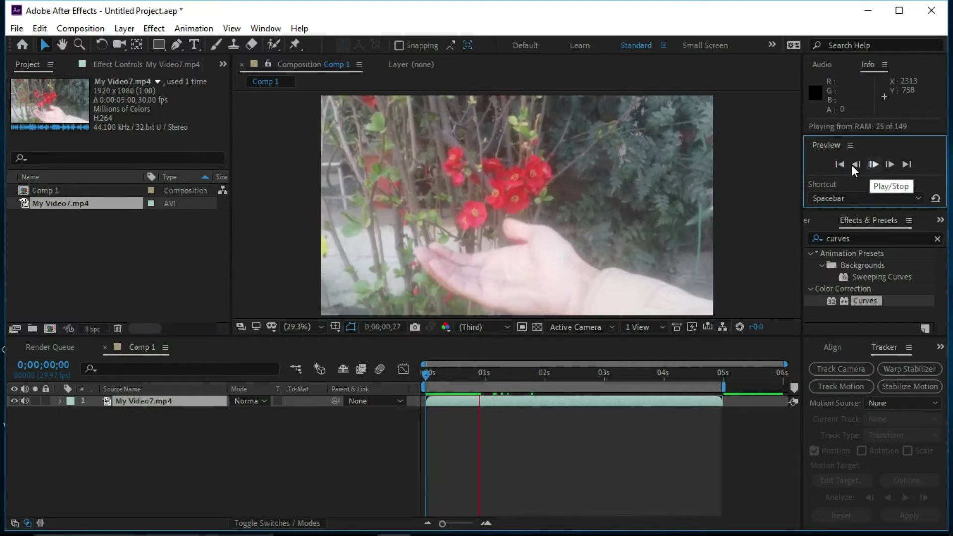
click(842, 166)
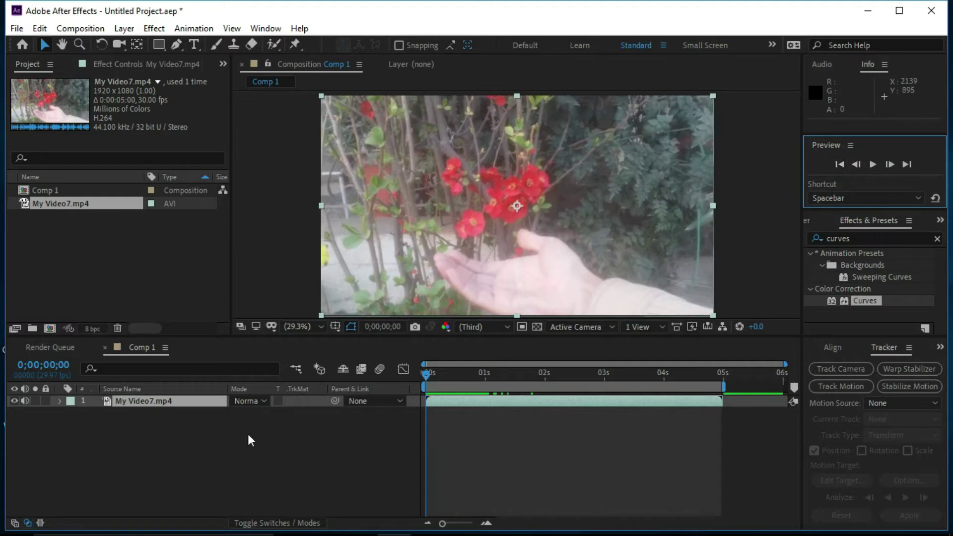
click(215, 401)
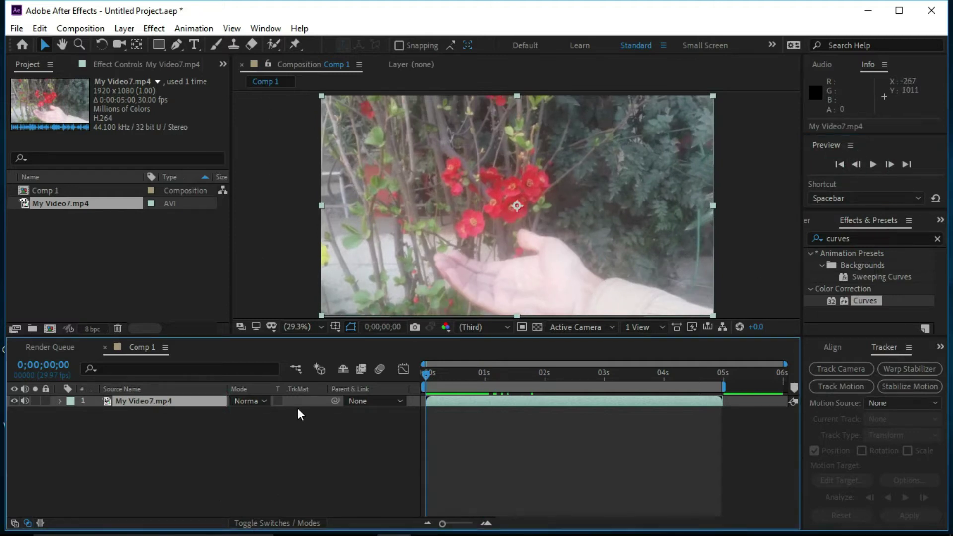
- Find Curves in Effects & Presets and apply it to the My Video7.mp4 layer
click(859, 238)
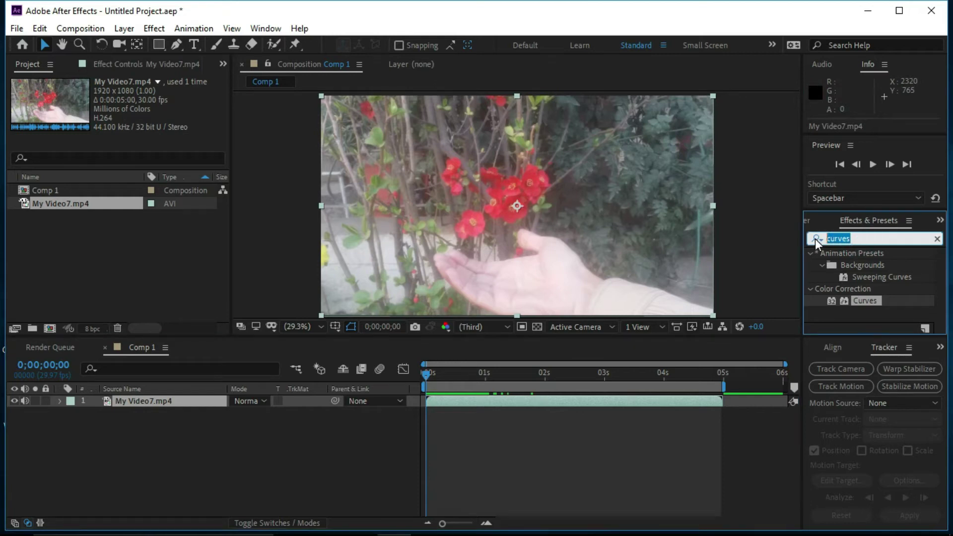
click(815, 239)
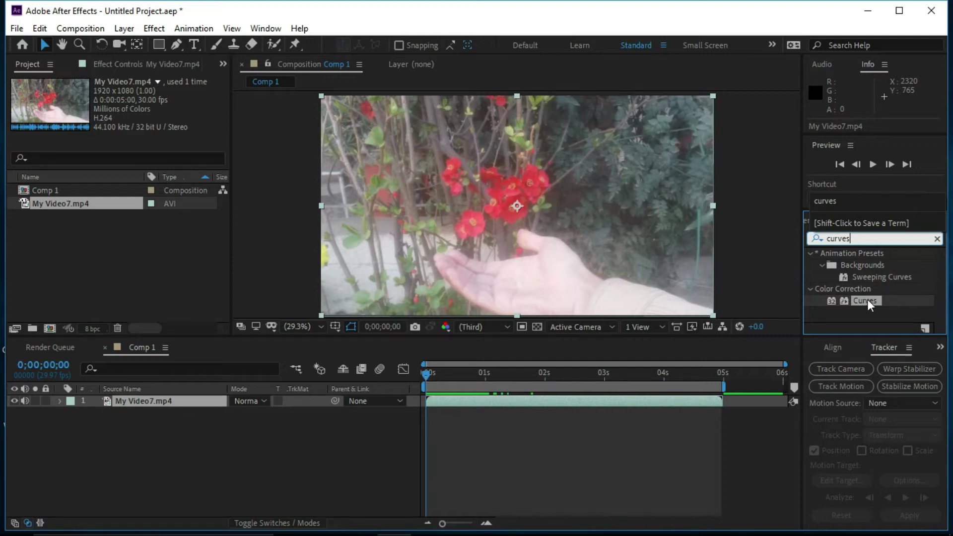
drag(867, 300, 217, 403)
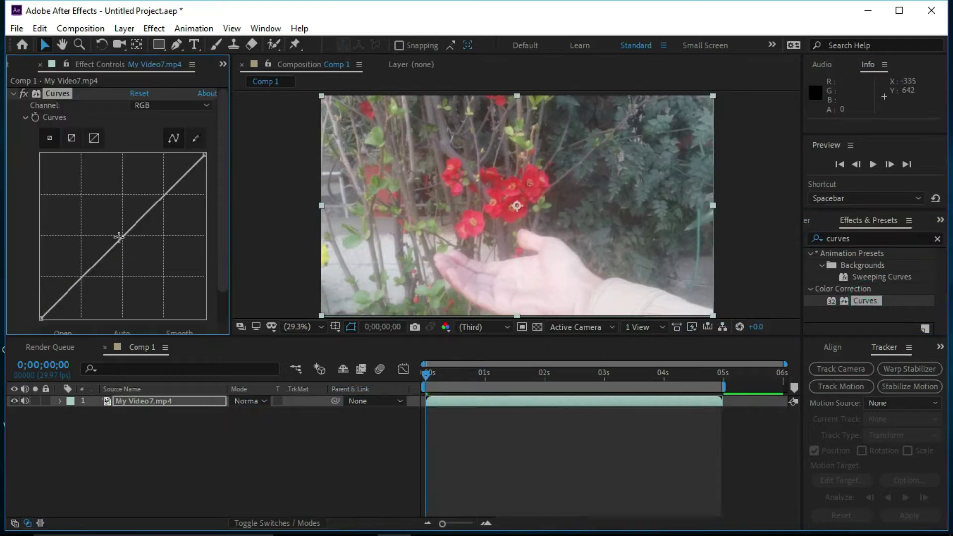
- Pull down the RGB curve to darken the footage and lift the green and red curves
mouse_move(120, 237)
mouse_down()
mouse_move(138, 259)
mouse_move(117, 236)
mouse_up()
key(Down)
click(114, 234)
key(Up)
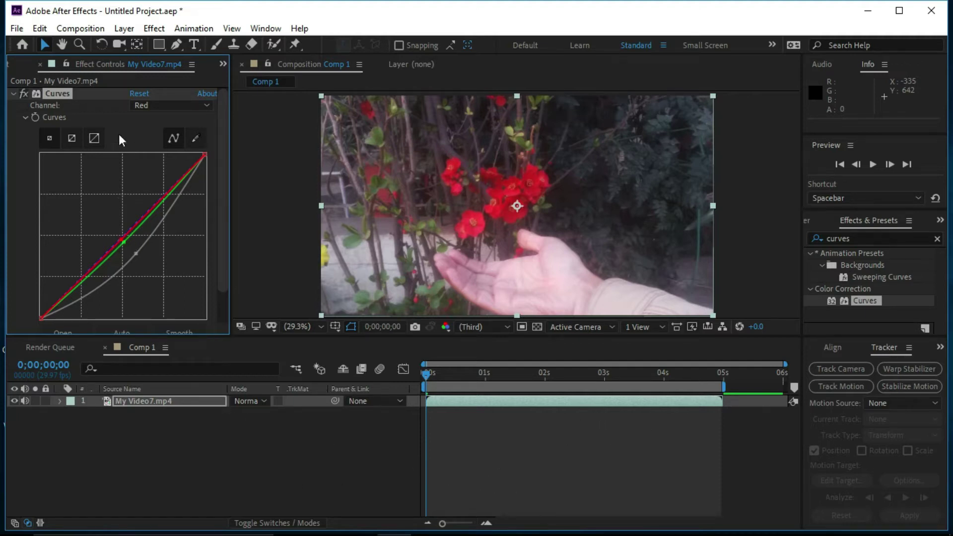
- Switch the panel back to Project and reopen the Tracker panel from the Window menu
click(223, 63)
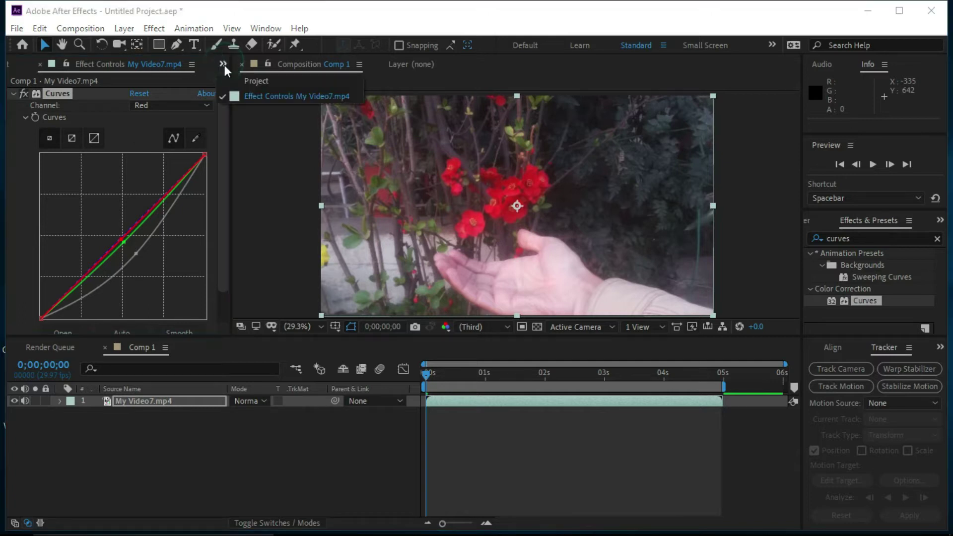
click(254, 79)
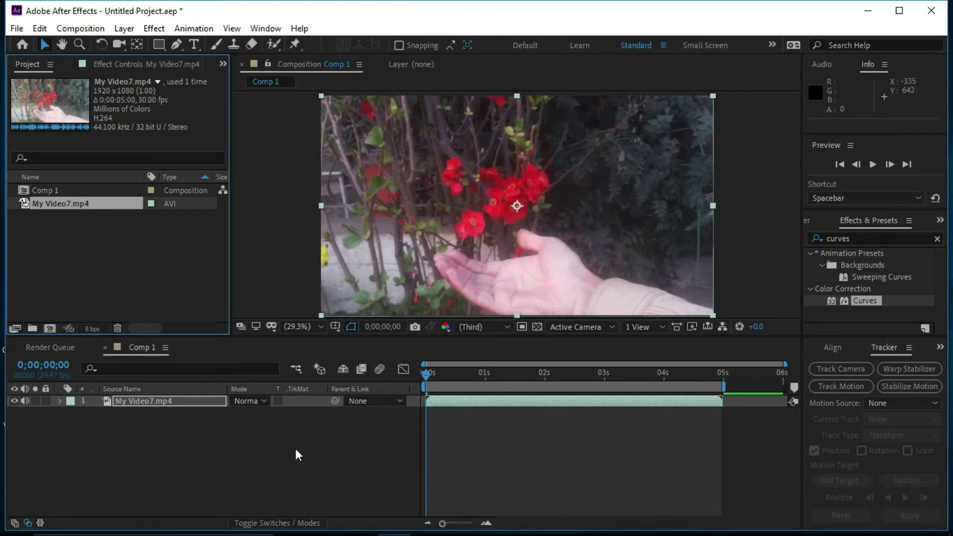
click(266, 28)
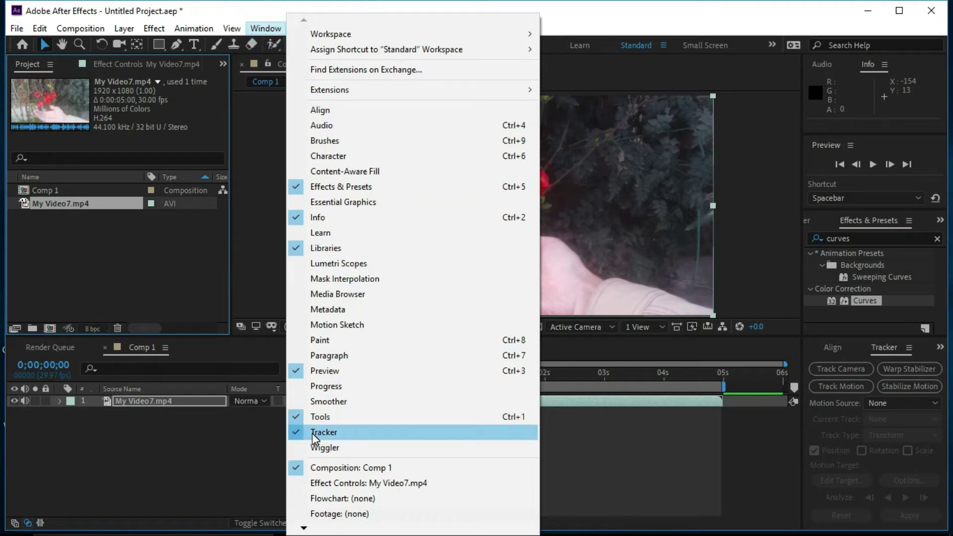
click(344, 433)
click(266, 29)
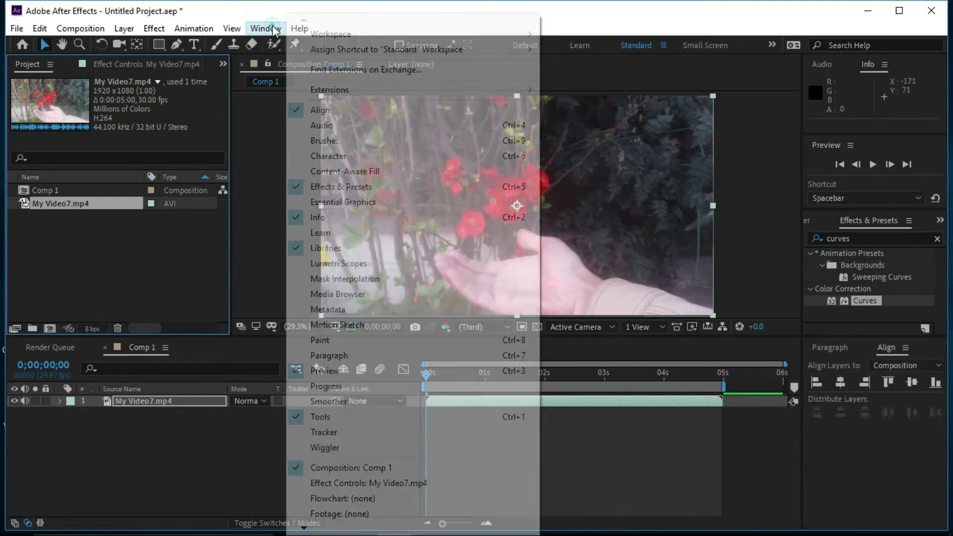
click(326, 433)
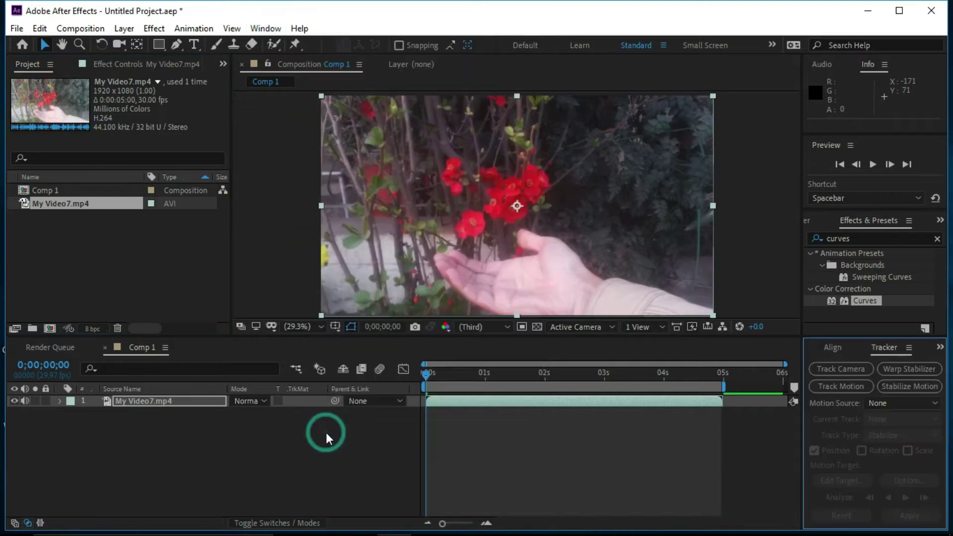
- Start a motion track on My Video7.mp4, enlarge Track Point 1's search and feature boxes, and place it on the palm
click(835, 386)
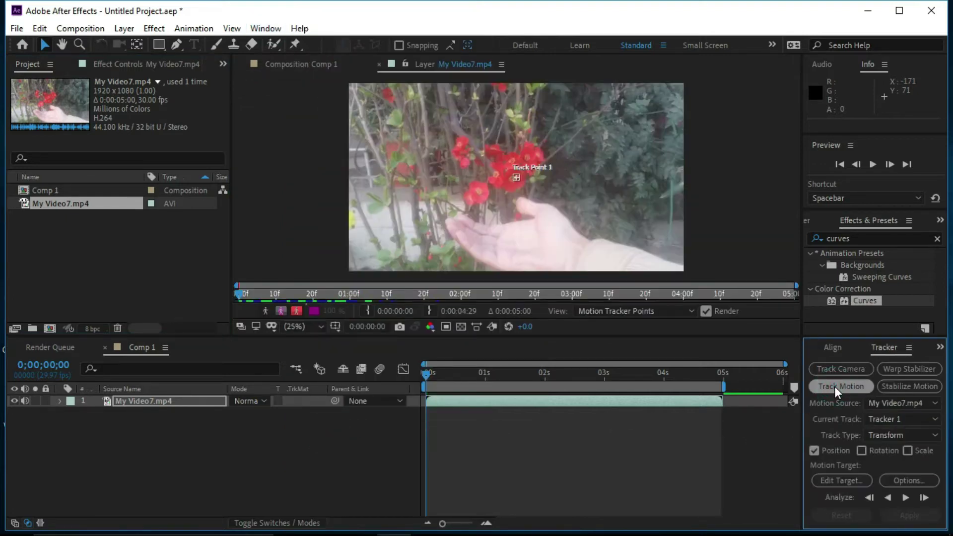
scroll(531, 195, up, 4)
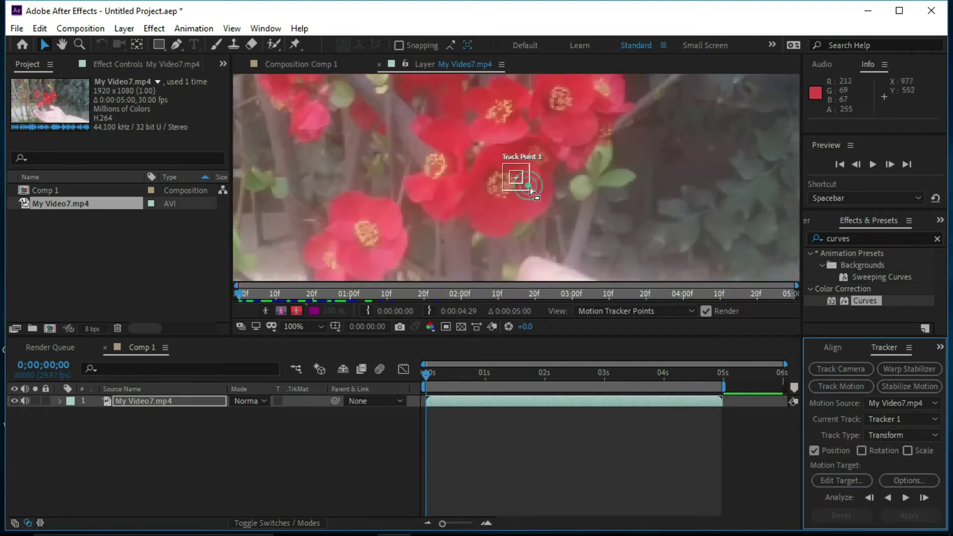
click(529, 188)
drag(535, 197, 570, 216)
drag(523, 184, 542, 197)
key(comma)
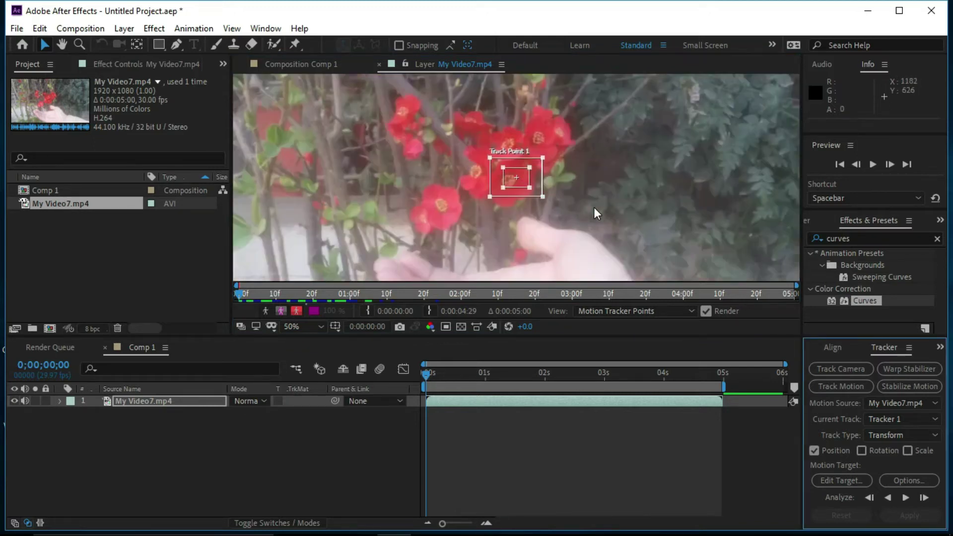
key(comma)
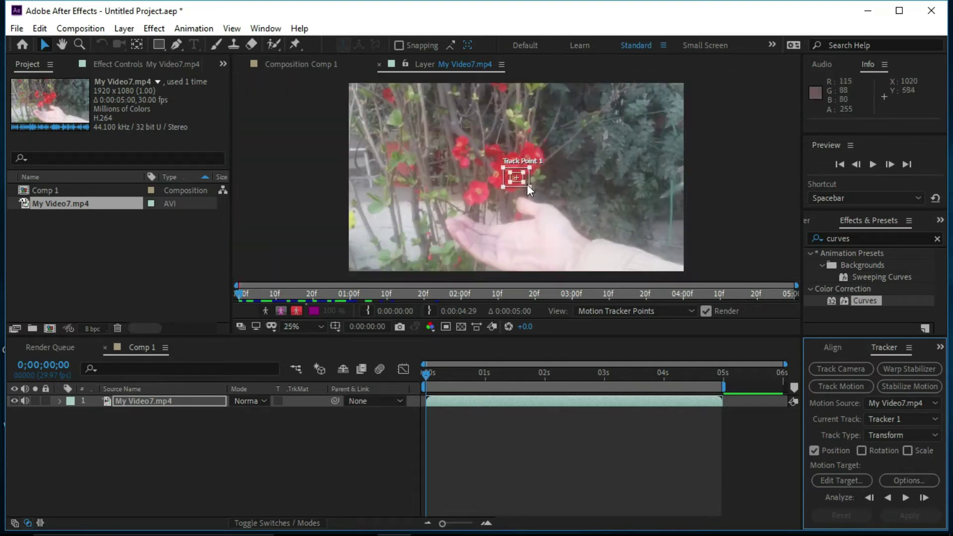
scroll(526, 181, up, 1)
drag(526, 182, 540, 214)
scroll(561, 225, down, 1)
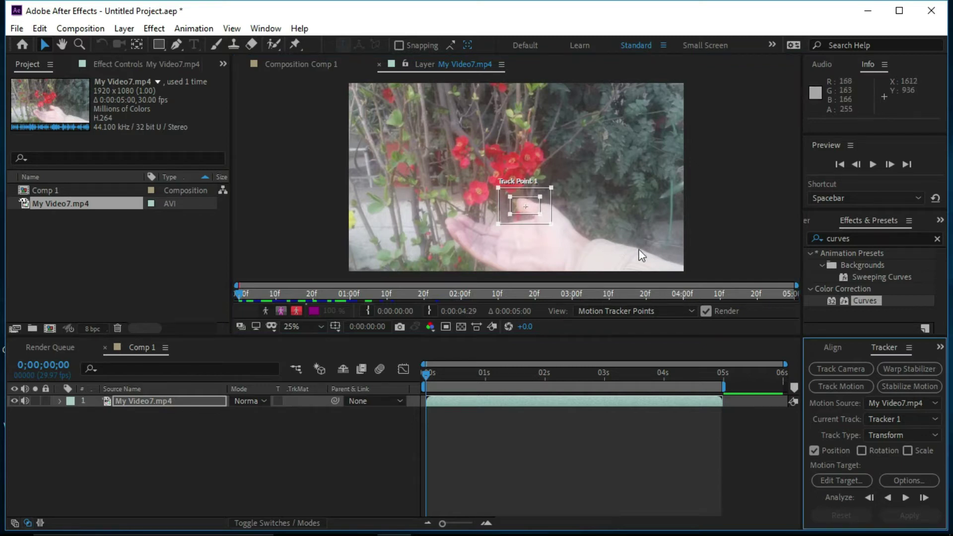
- Analyze Track Point 1 forward through the clip to 0;00;04;29
click(905, 498)
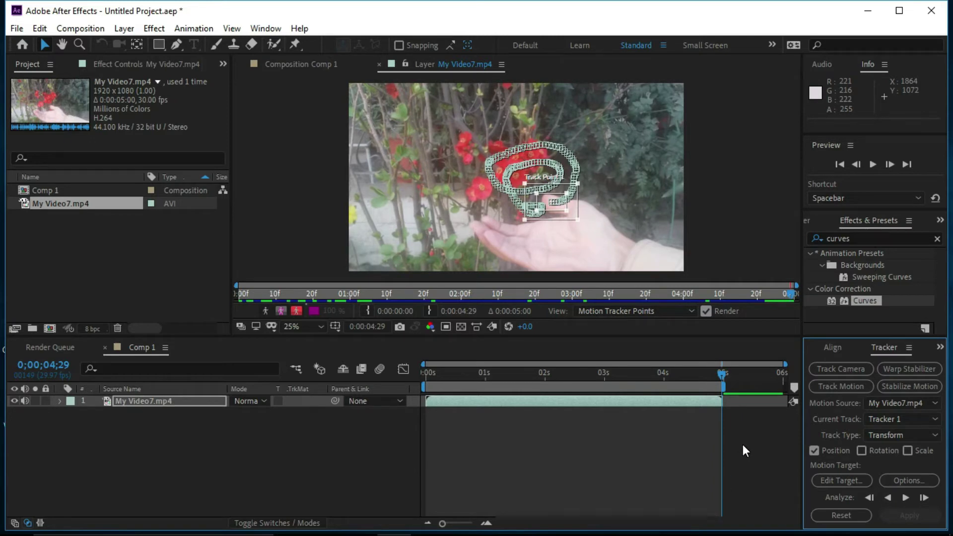
- Add a new Null Object layer, Null 1, to Comp 1
click(129, 31)
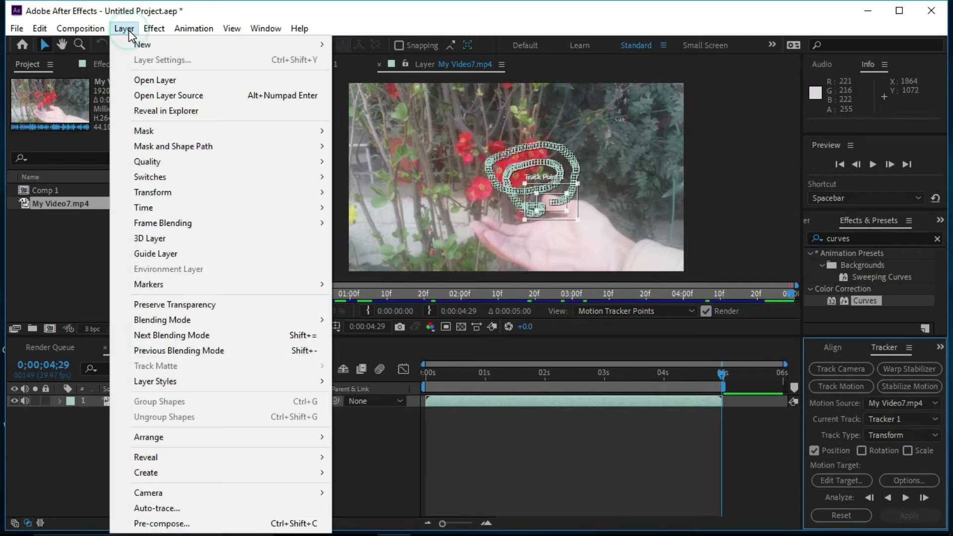
mouse_move(295, 51)
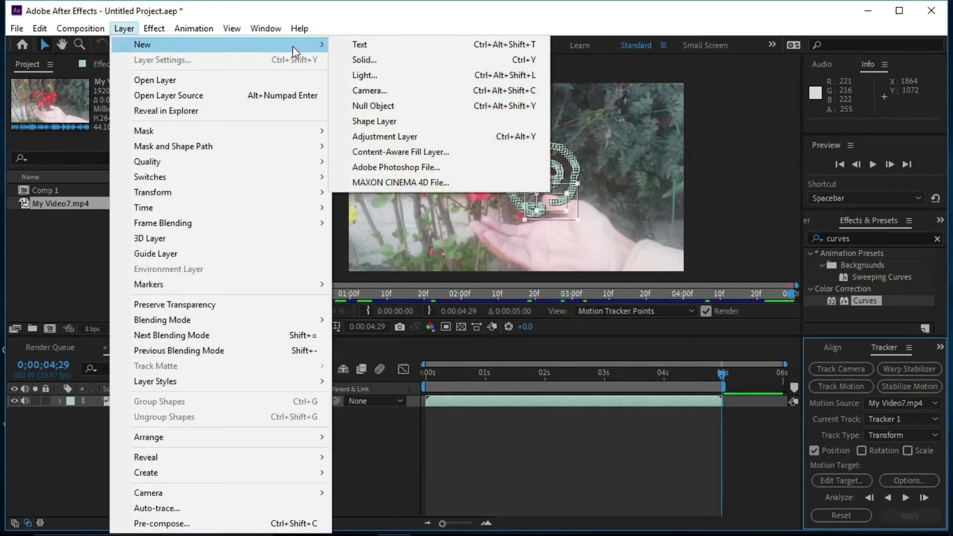
click(377, 105)
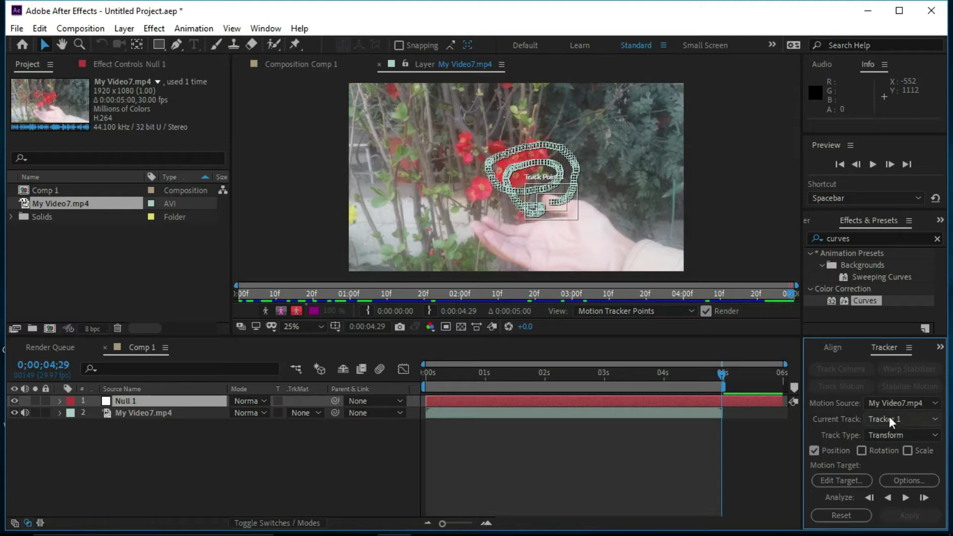
- Set Null 1 as the track's motion target and apply the tracking in X and Y
click(835, 481)
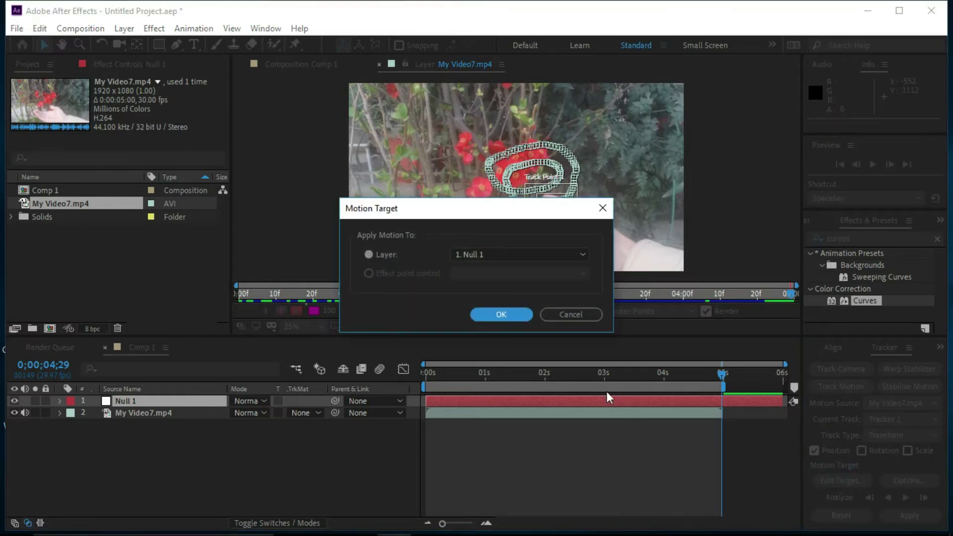
click(510, 316)
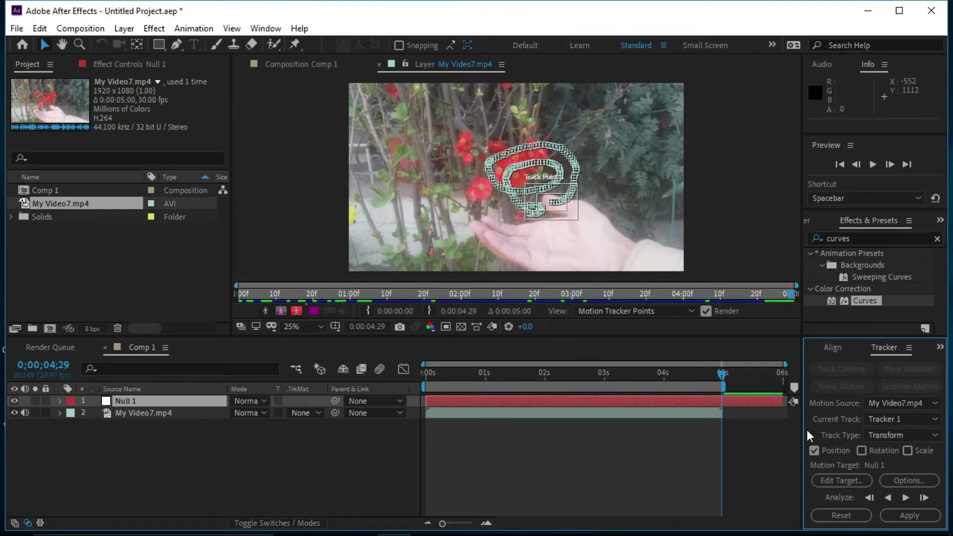
click(914, 520)
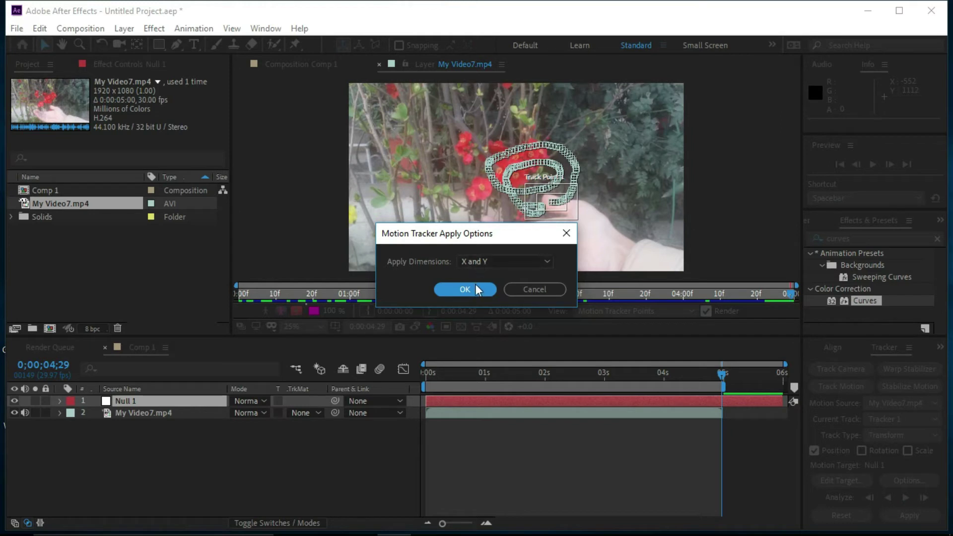
click(475, 288)
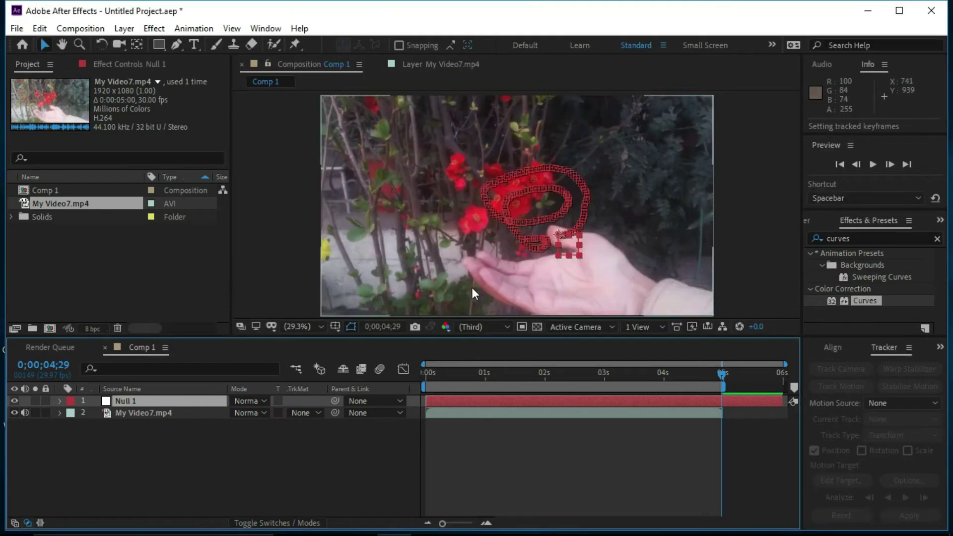
click(839, 165)
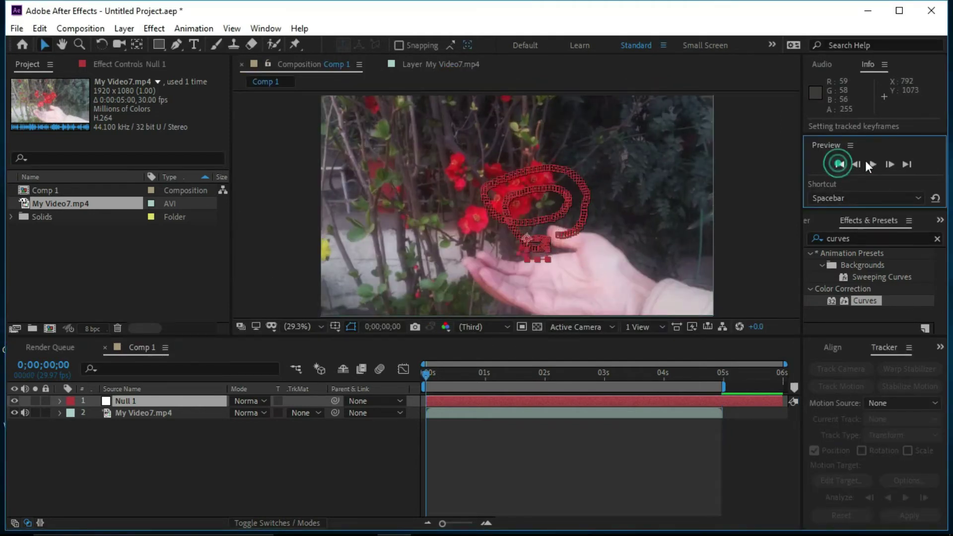
click(871, 164)
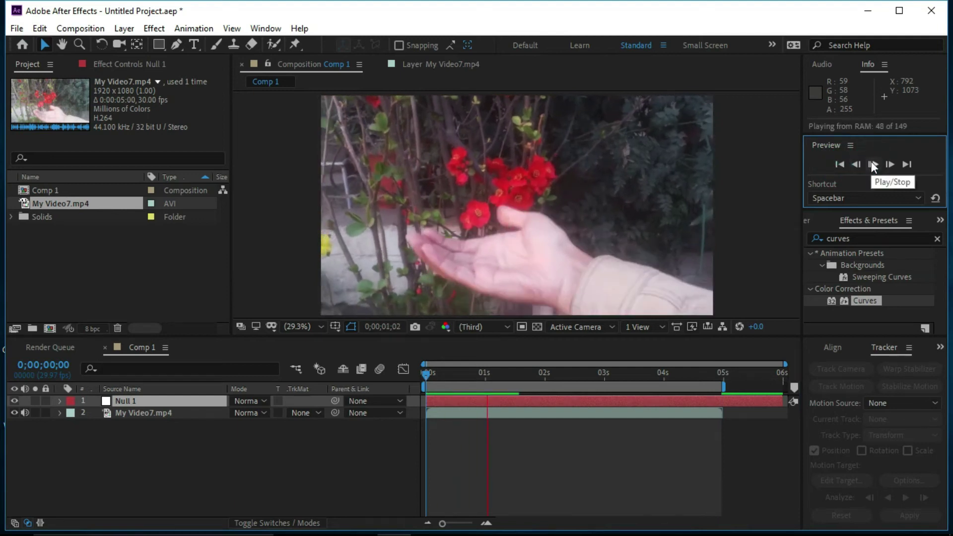
click(871, 162)
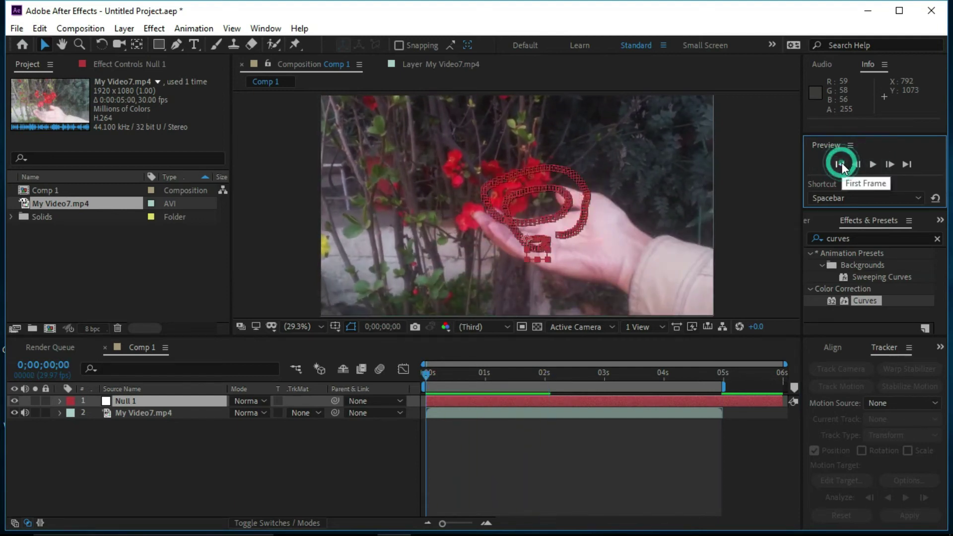
click(839, 165)
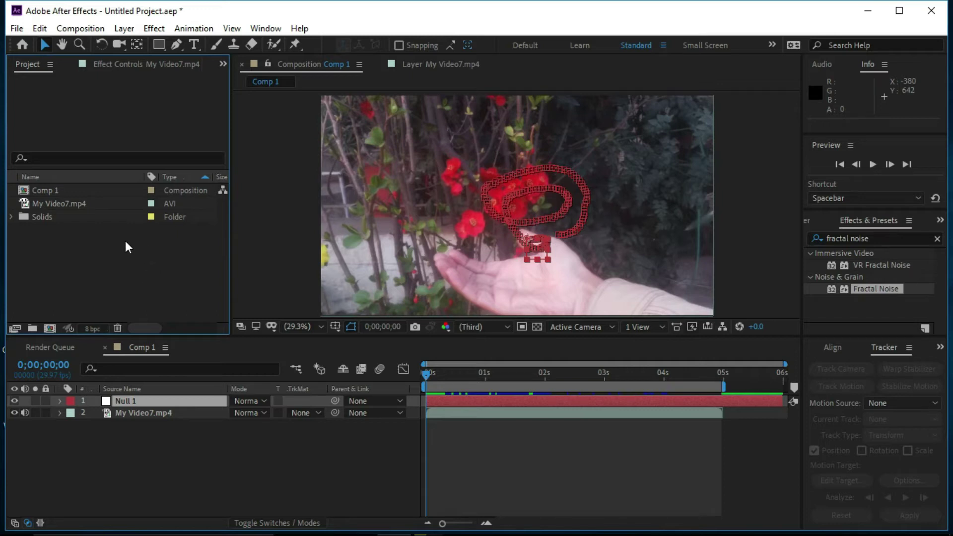
- Create a new 1920x1080, 6-second composition named energy ball from the Project panel
right_click(111, 254)
click(165, 262)
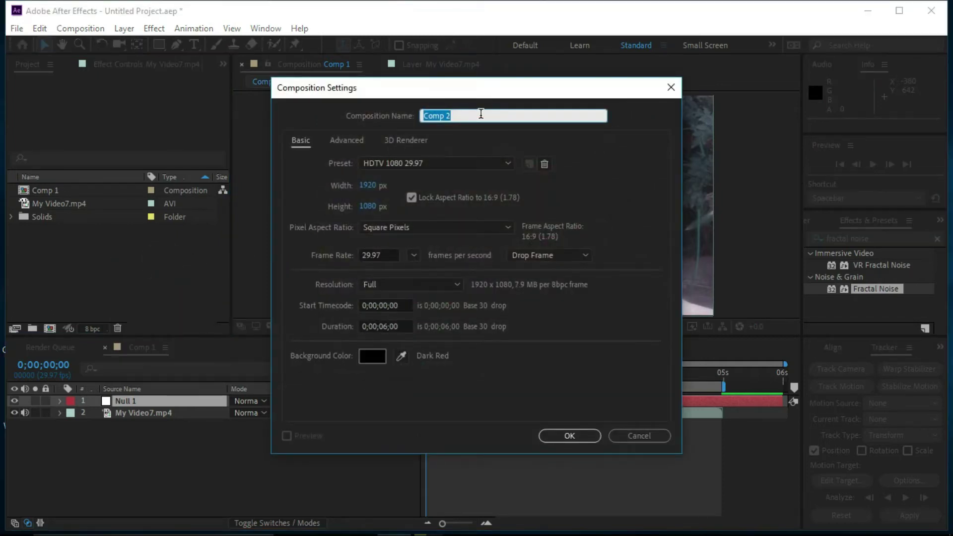
text(energy ball)
click(566, 437)
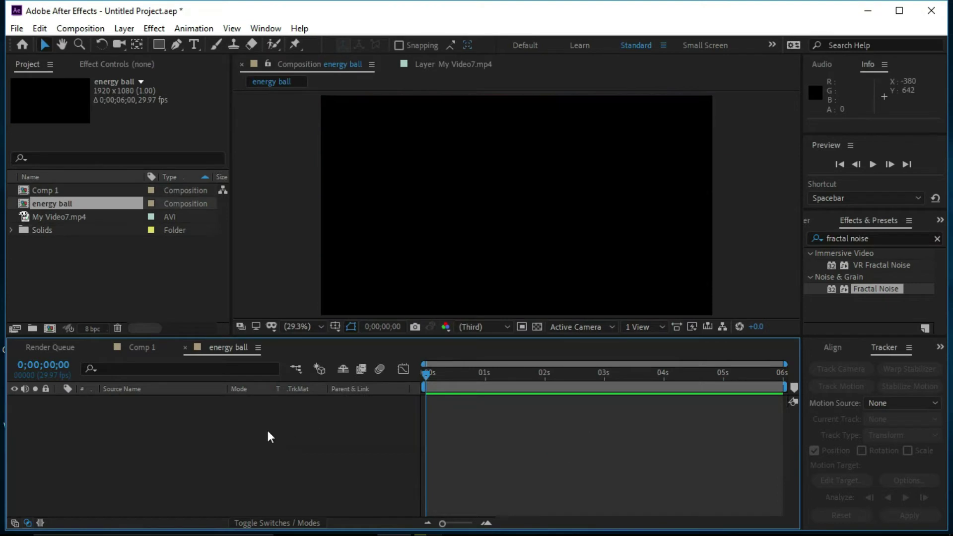
- Add a comp-size white solid named fractal via Layer > New > Solid
click(125, 30)
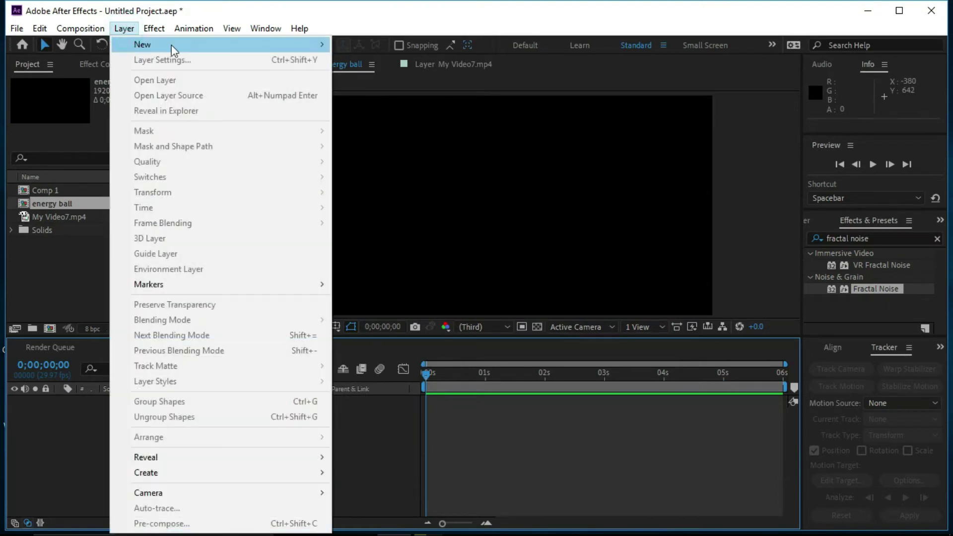
mouse_move(302, 43)
click(371, 61)
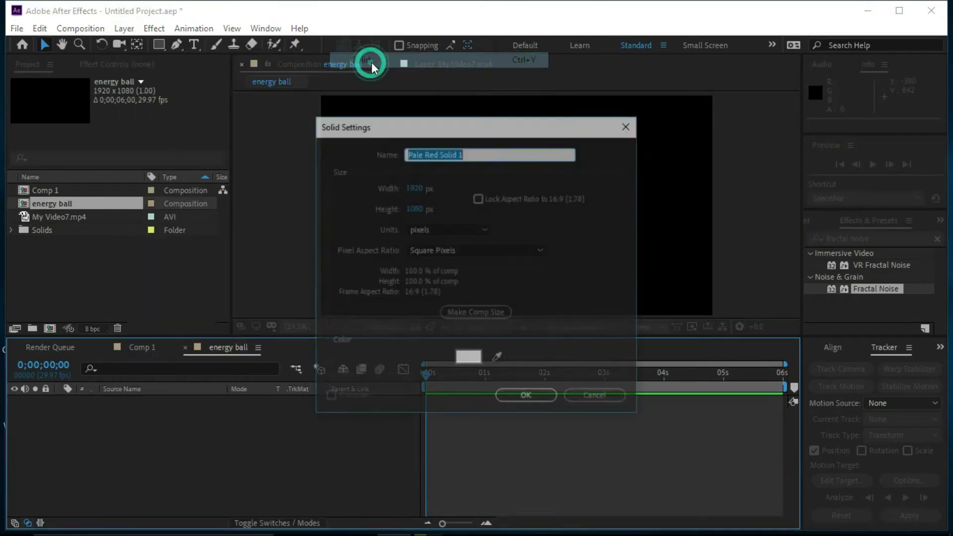
text(fractal)
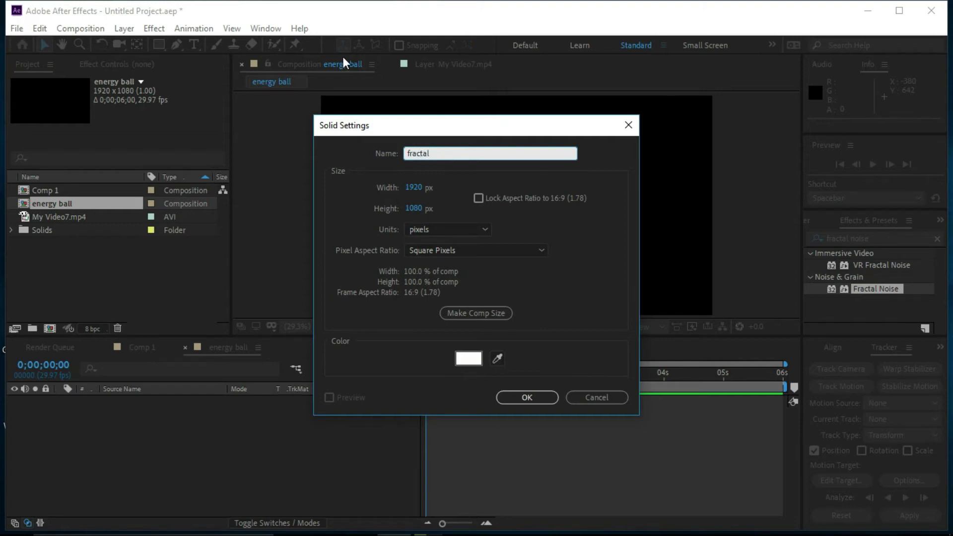
click(528, 397)
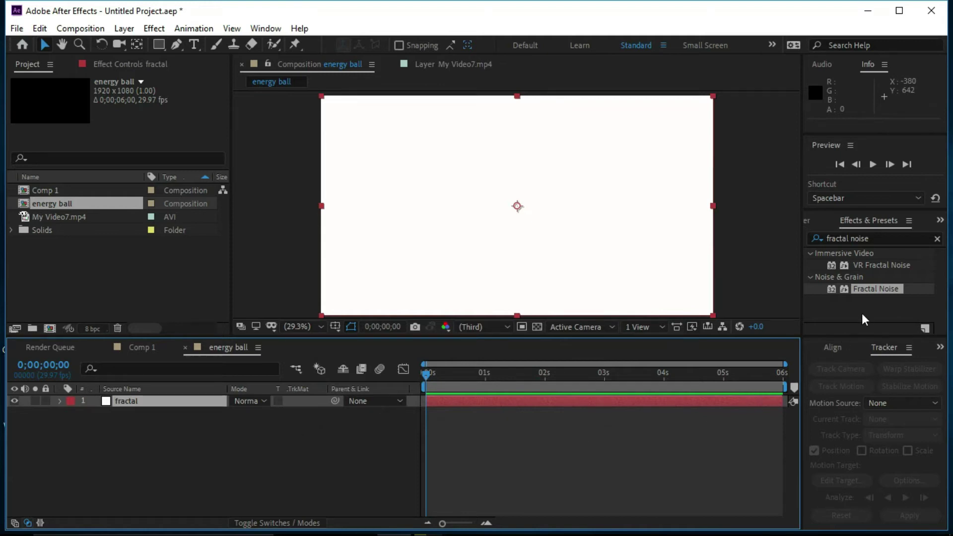
- Search for Fractal Noise and apply it to the fractal solid
drag(868, 295, 676, 359)
drag(871, 239, 817, 244)
text(fractal)
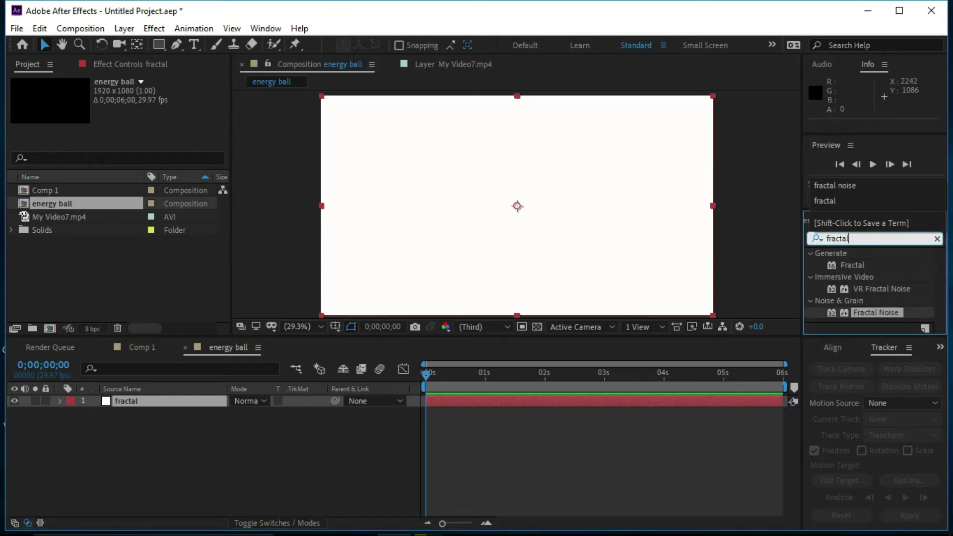
drag(878, 313, 202, 401)
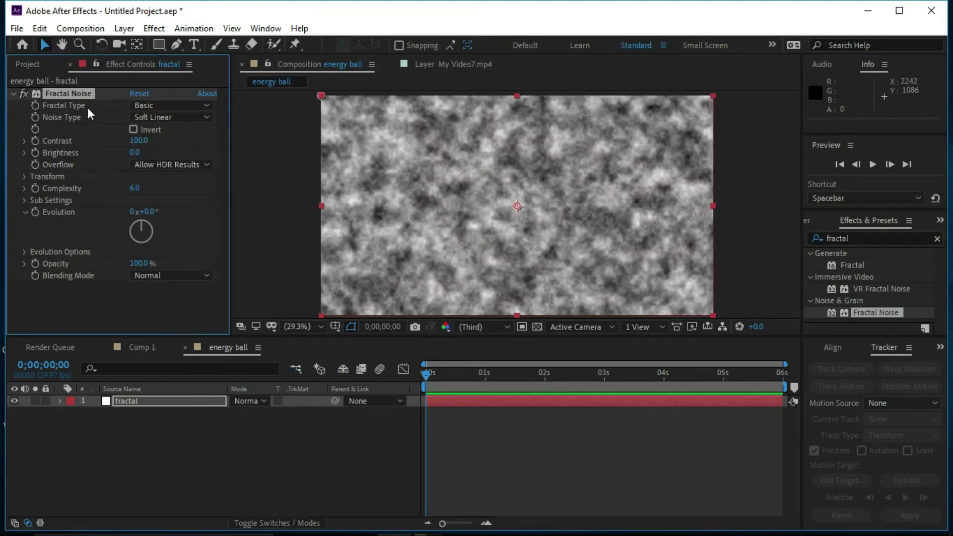
- Set Fractal Noise to Dynamic Progressive, Linear, inverted, with Contrast 250 and Brightness -25
click(184, 106)
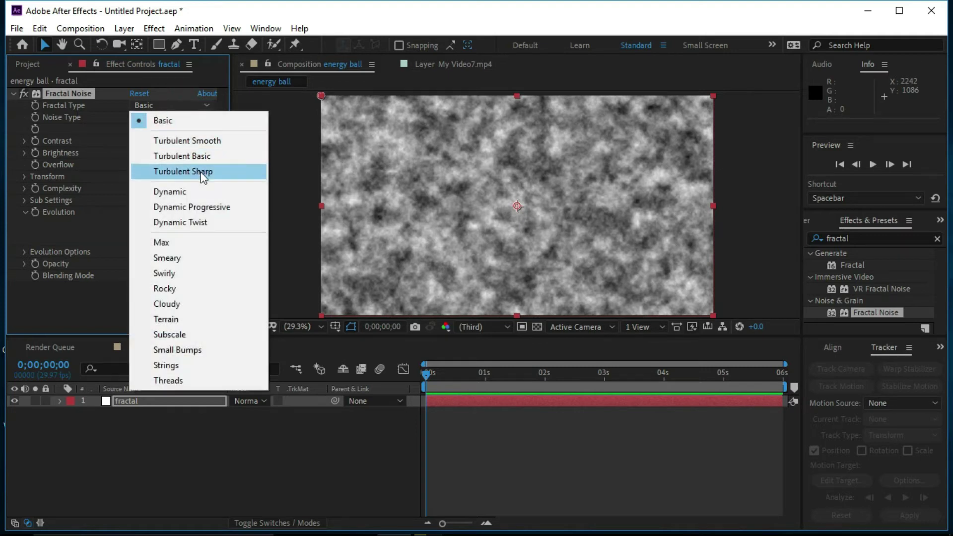
click(194, 207)
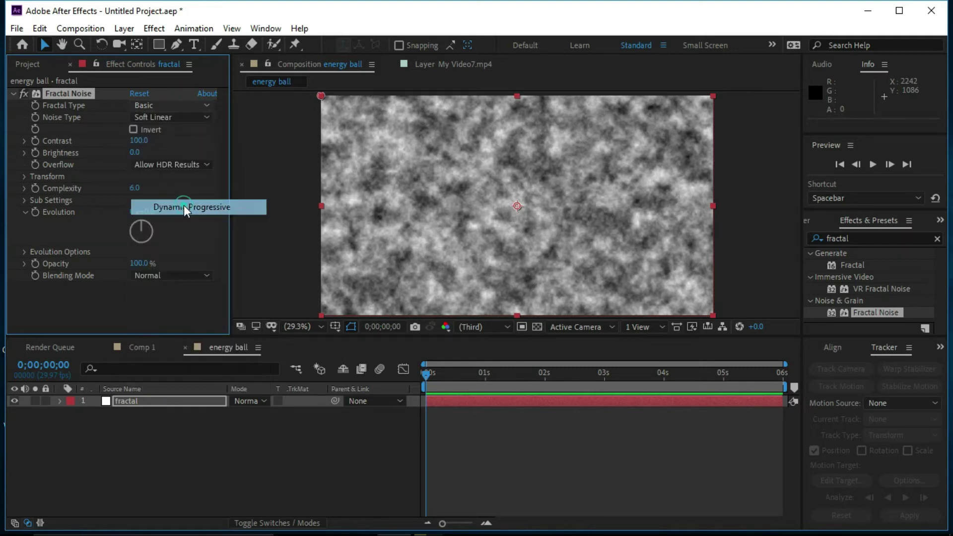
click(181, 117)
click(169, 145)
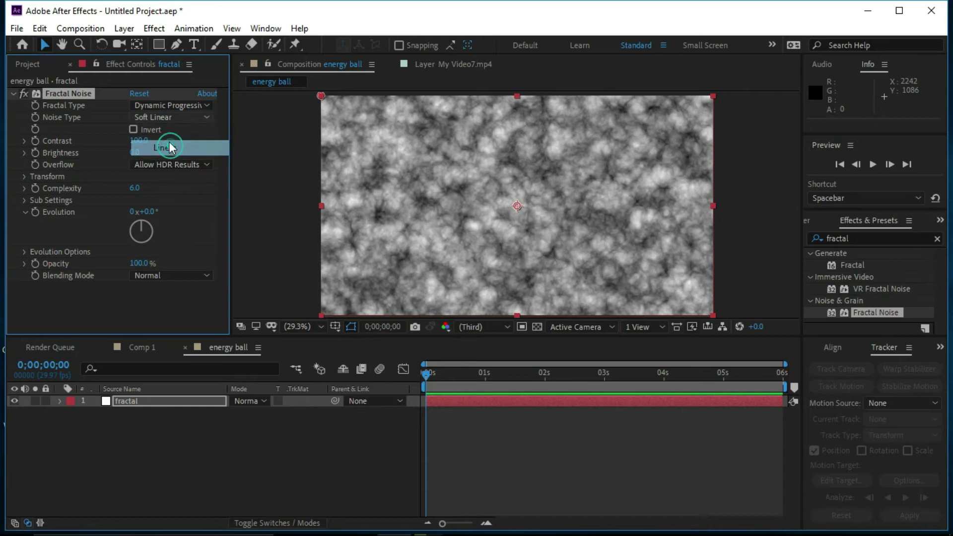
click(132, 130)
click(140, 141)
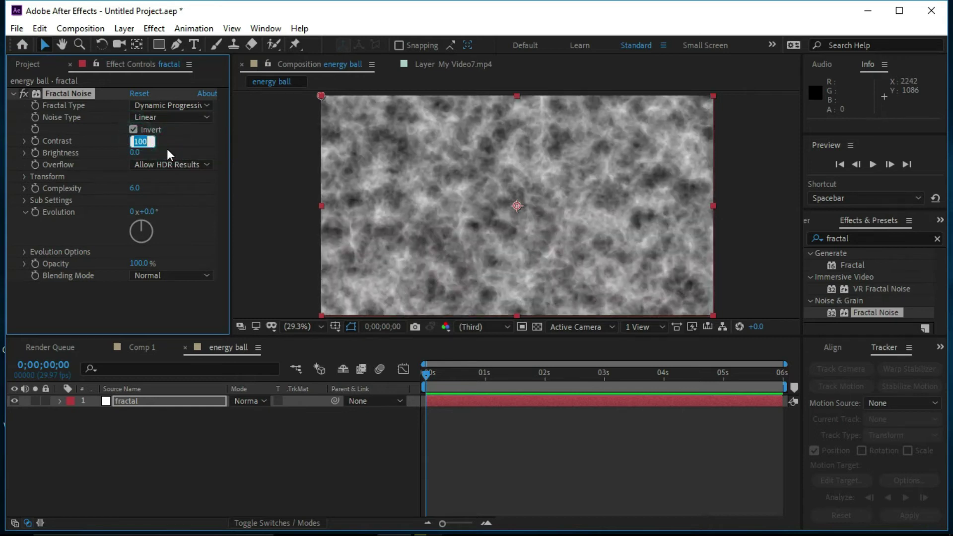
text(250)
key(Return)
click(135, 152)
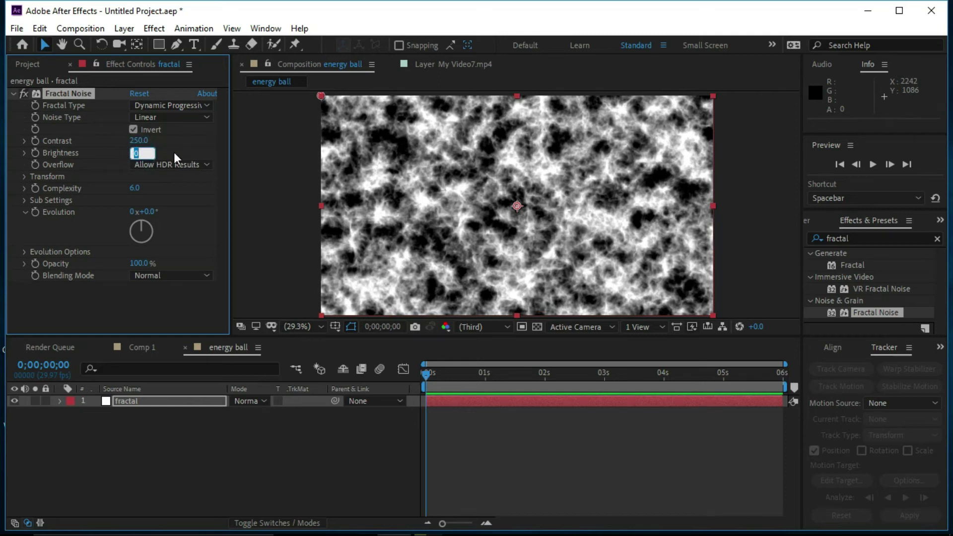
text(-25)
key(Return)
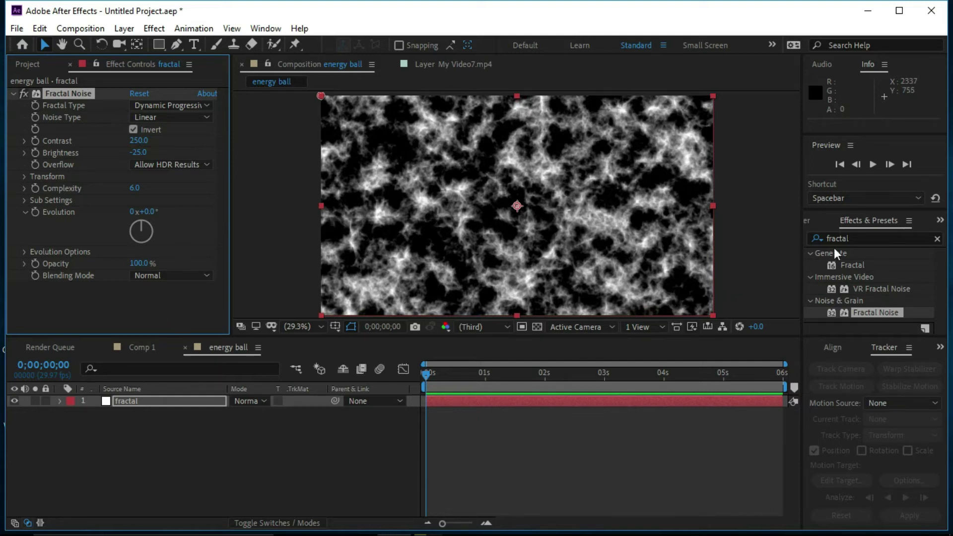
- Apply CC Sphere to the fractal layer, then set Light Intensity to 243 and Light Height to 100
click(822, 239)
text(s)
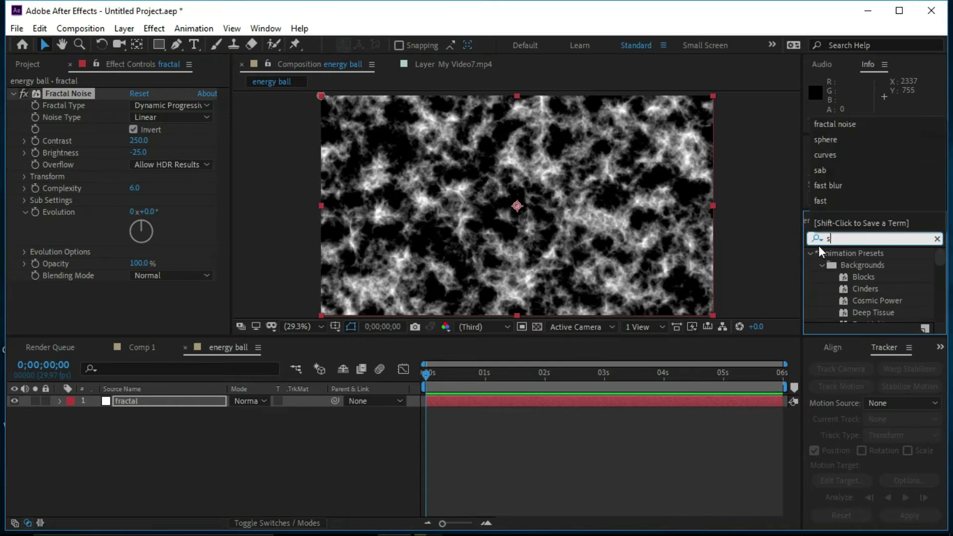
text(phere)
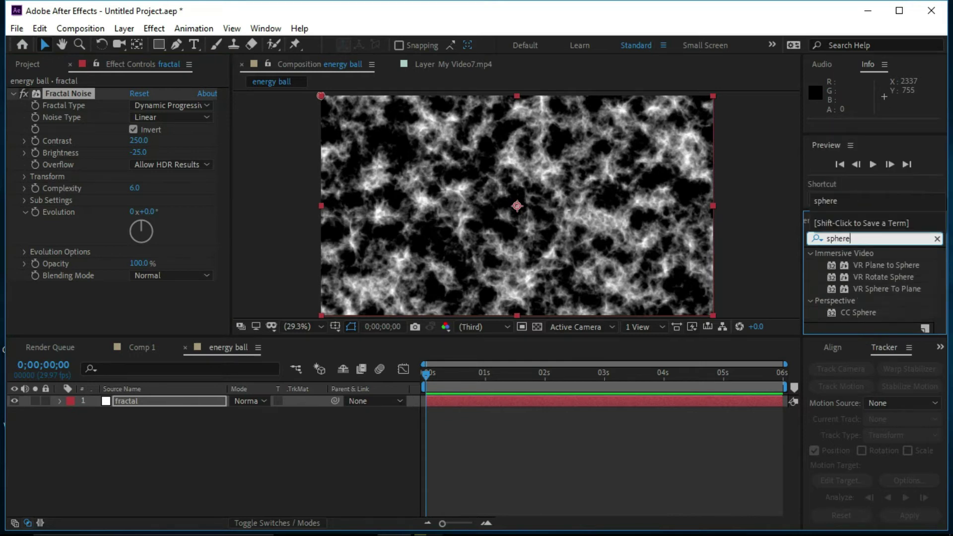
drag(860, 313, 202, 403)
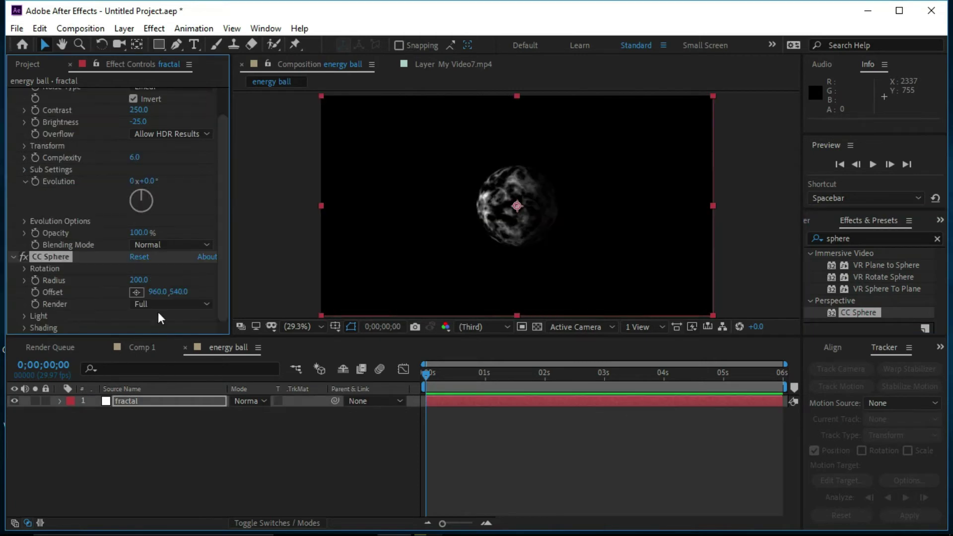
click(27, 318)
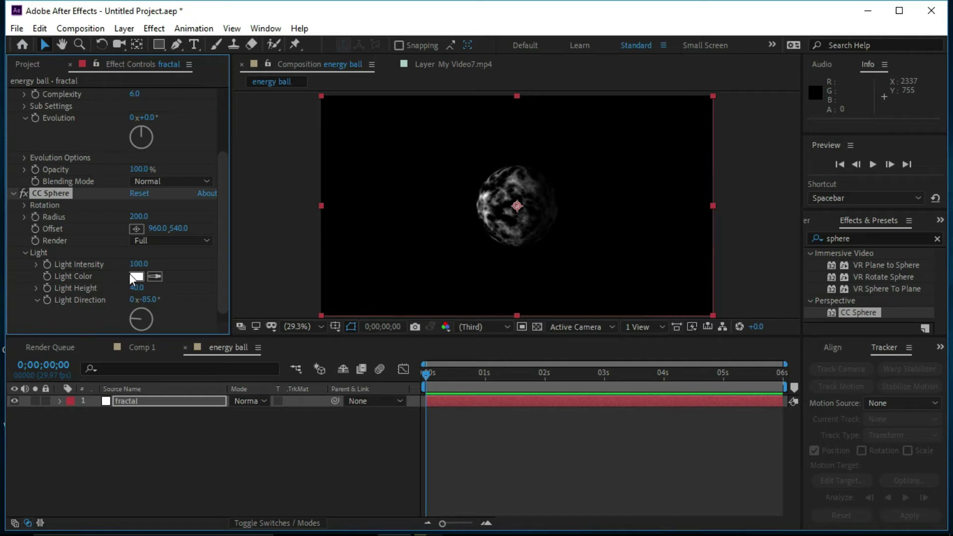
drag(138, 264, 178, 287)
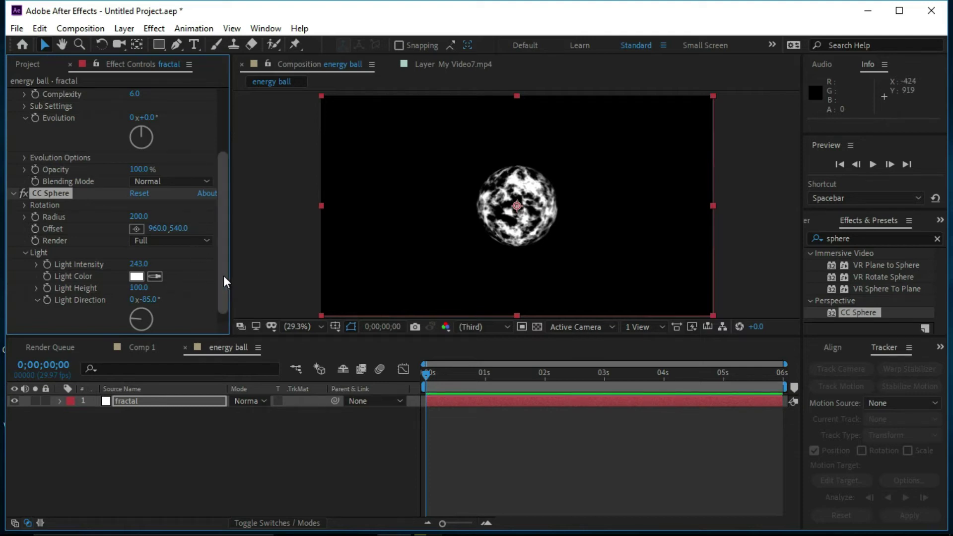
- Keyframe CC Sphere Rotation Y from 0x at frame 0 to 5x at the last frame, then preview
click(24, 205)
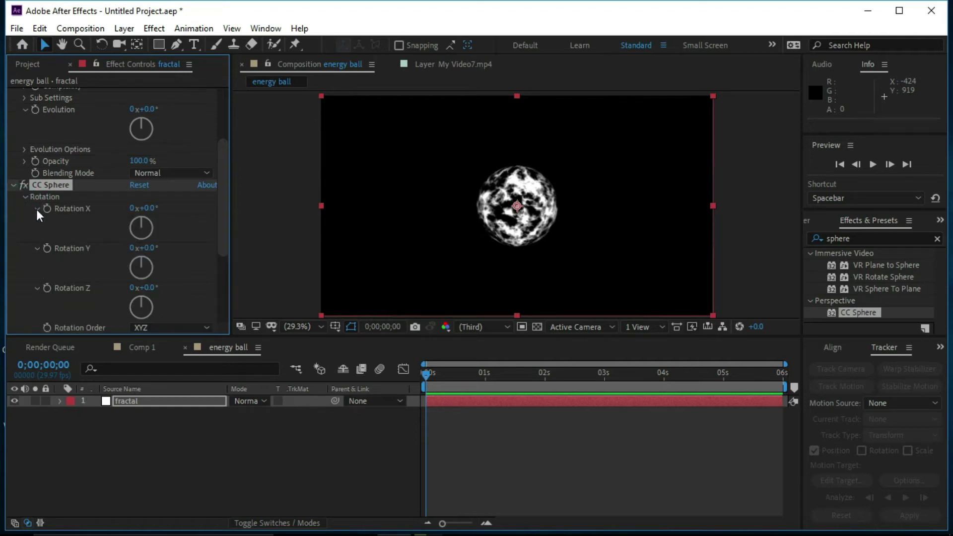
click(47, 248)
drag(428, 376, 797, 400)
click(132, 249)
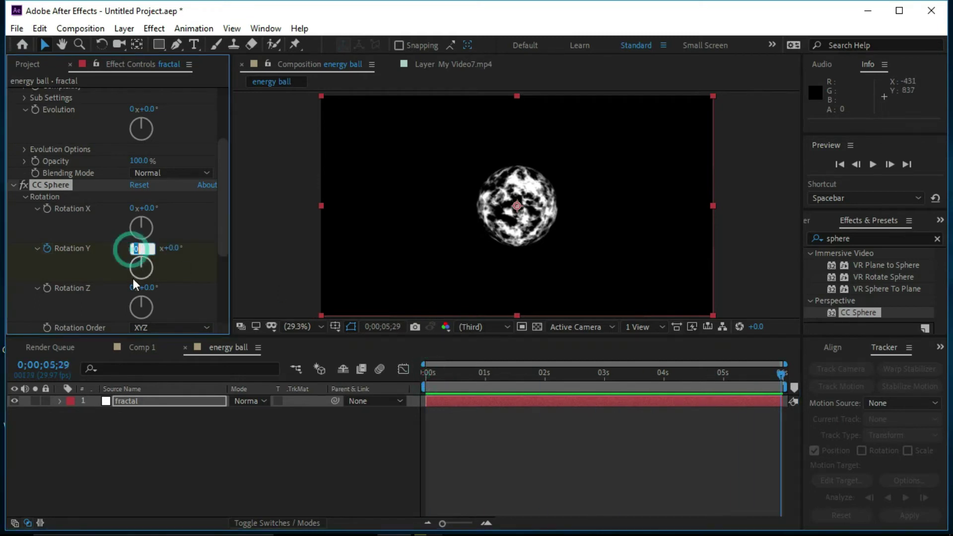
text(5)
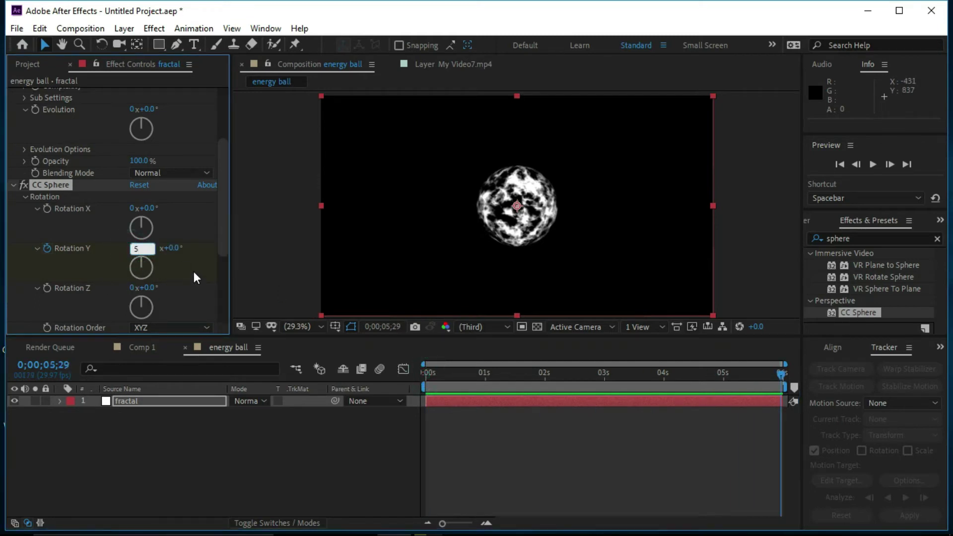
click(204, 231)
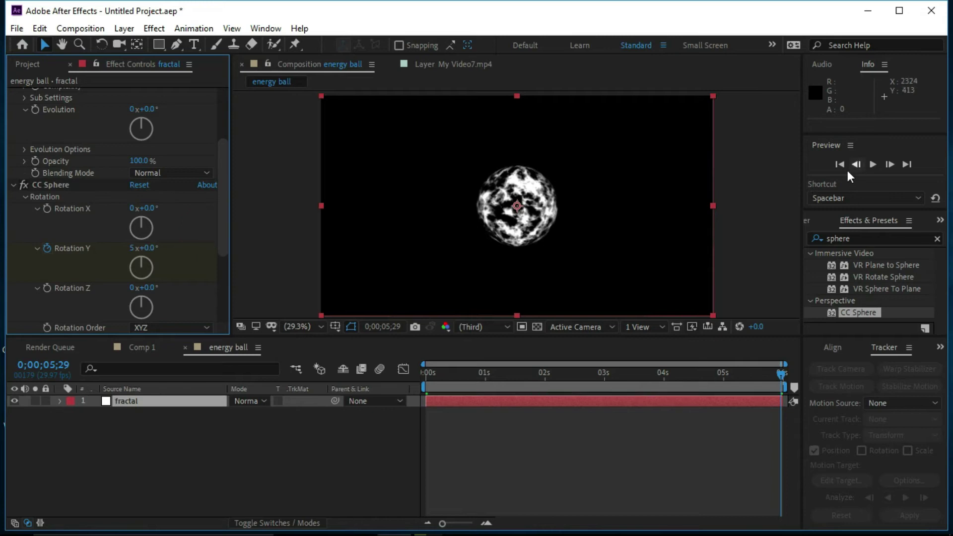
click(871, 165)
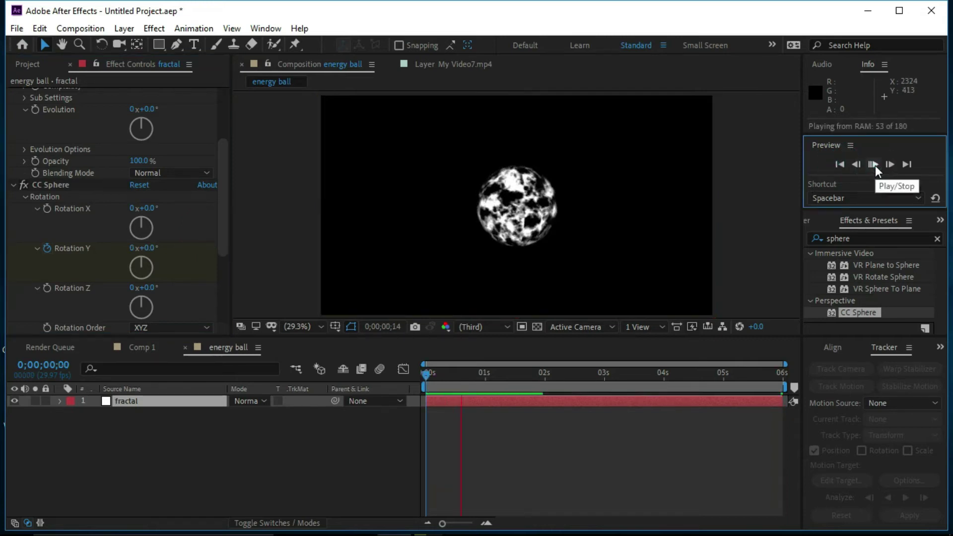
click(873, 165)
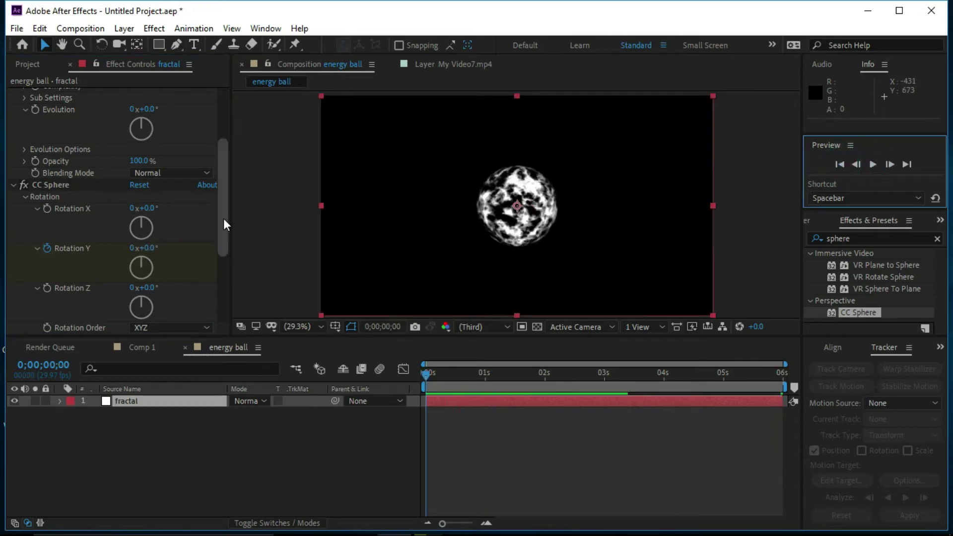
drag(223, 219, 218, 282)
- Set the CC Sphere Light Color to teal 0CE6D4
click(136, 264)
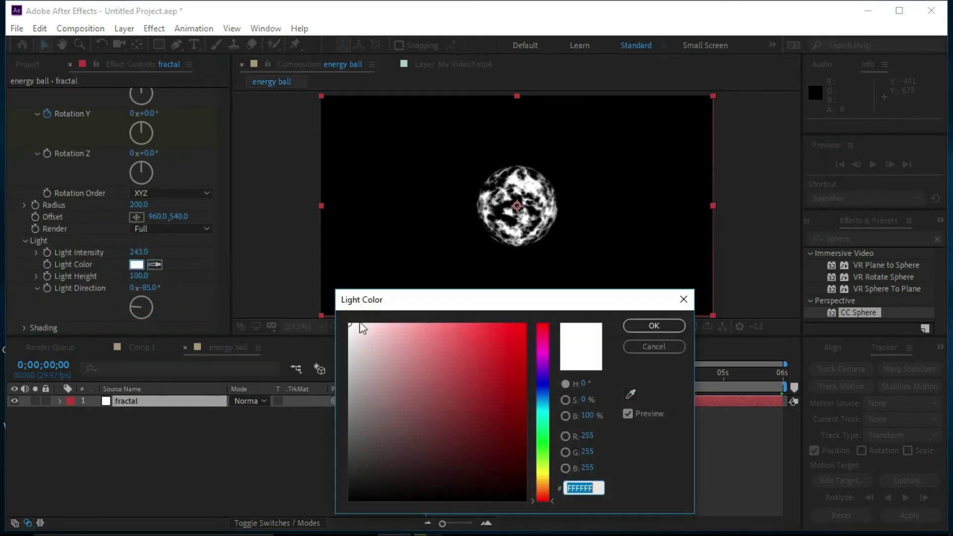
click(543, 415)
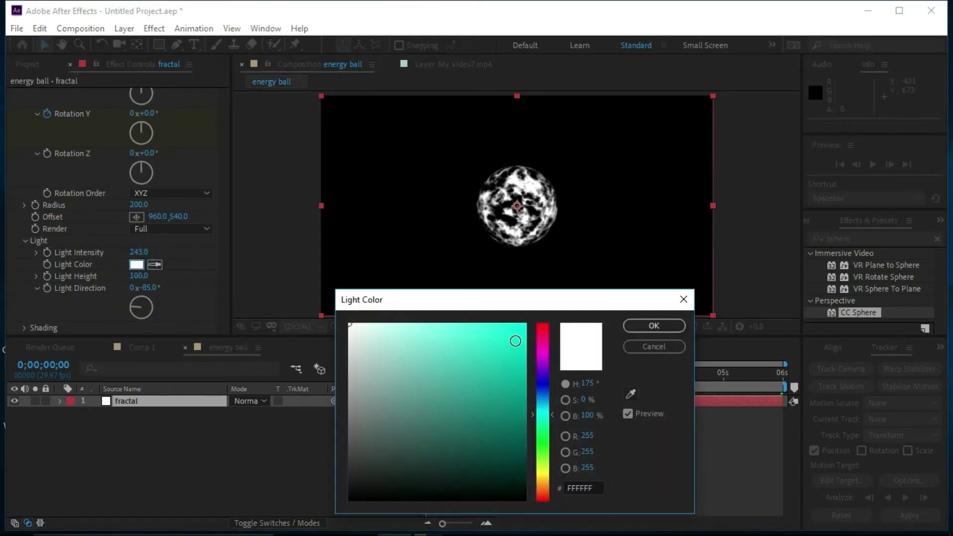
click(516, 340)
click(655, 327)
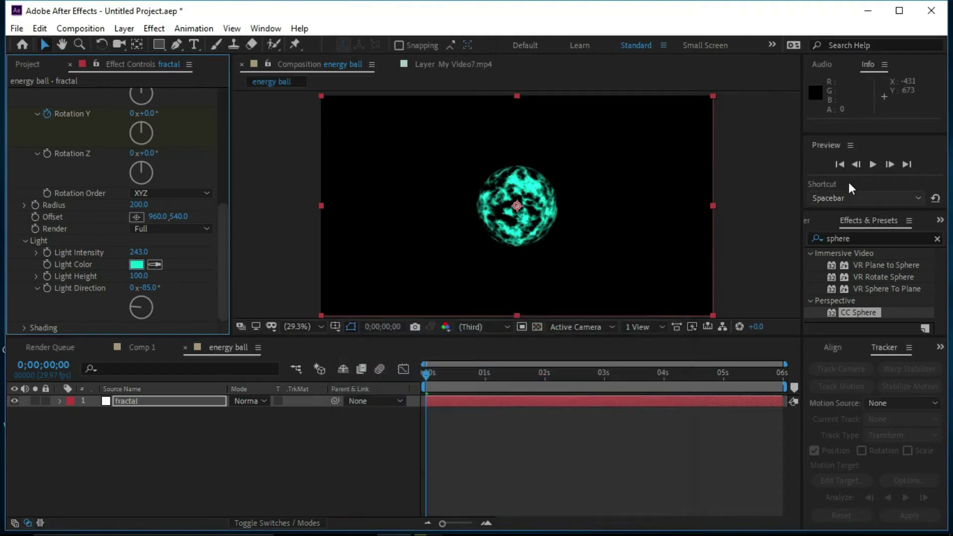
- Preview the cyan ball, return to the first frame, and select the fractal layer
click(873, 163)
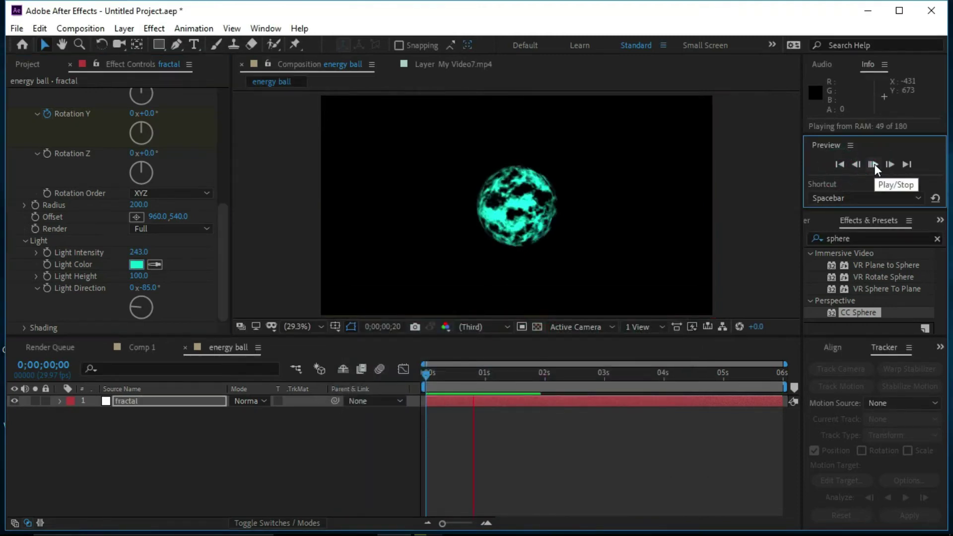
click(874, 163)
click(840, 164)
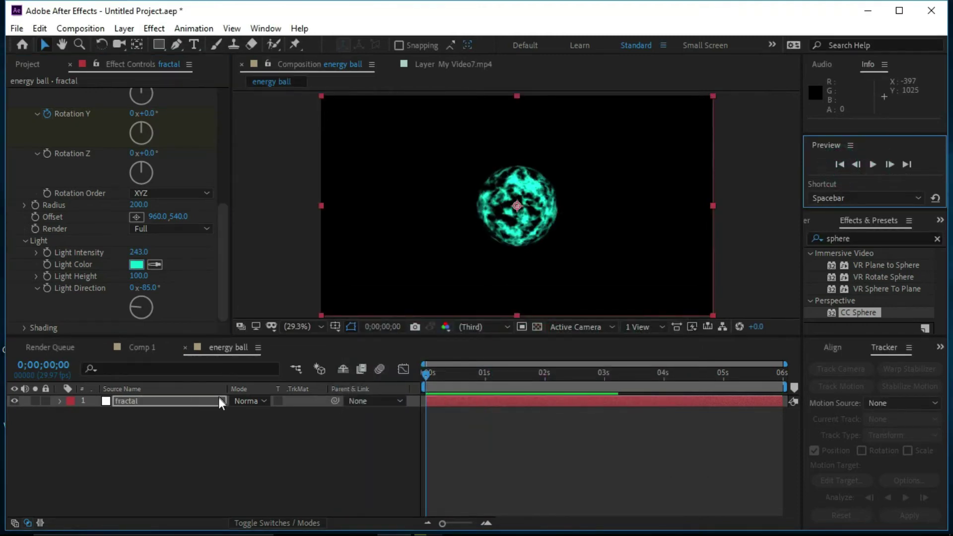
mouse_move(228, 260)
mouse_down()
mouse_move(222, 284)
mouse_move(201, 174)
mouse_move(221, 117)
mouse_move(222, 299)
mouse_up()
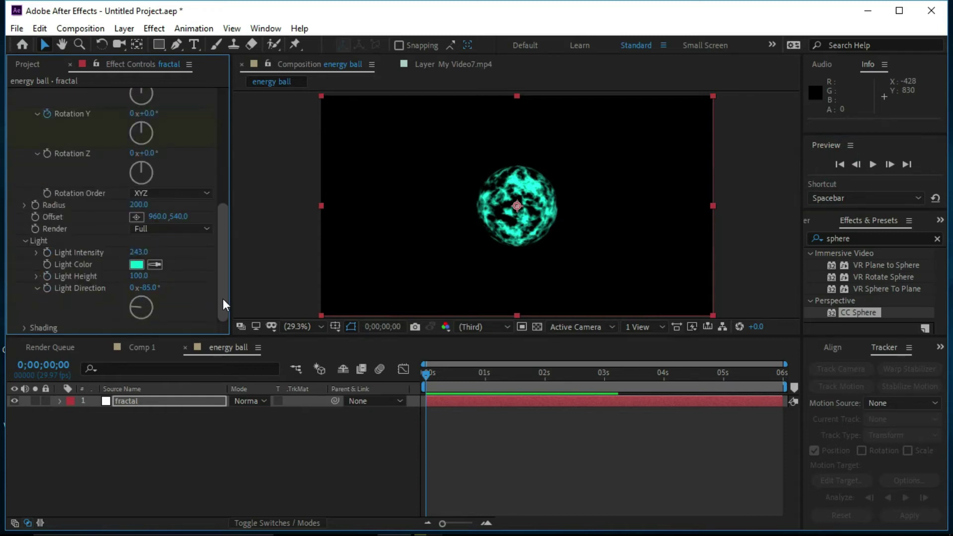
click(159, 401)
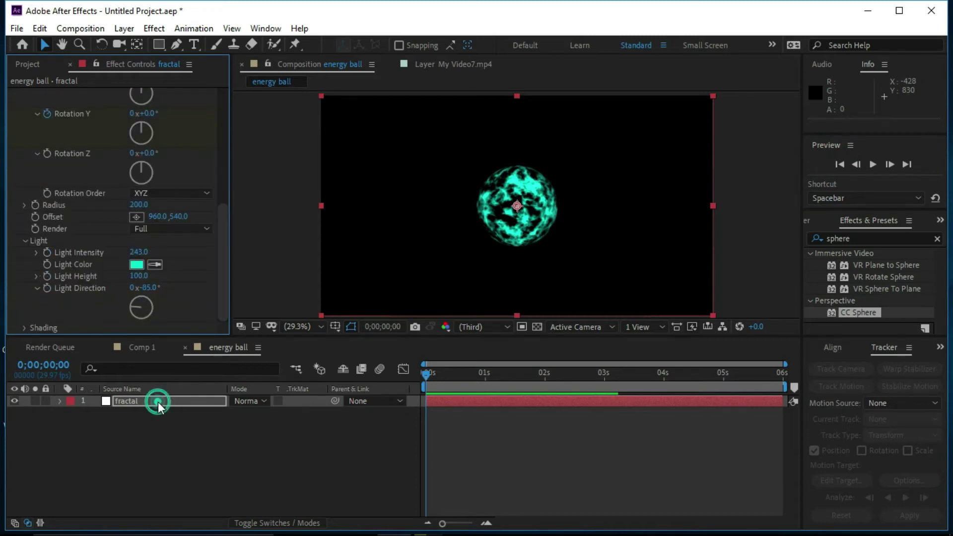
- Duplicate the fractal layer from the Edit menu and select the copy
click(40, 29)
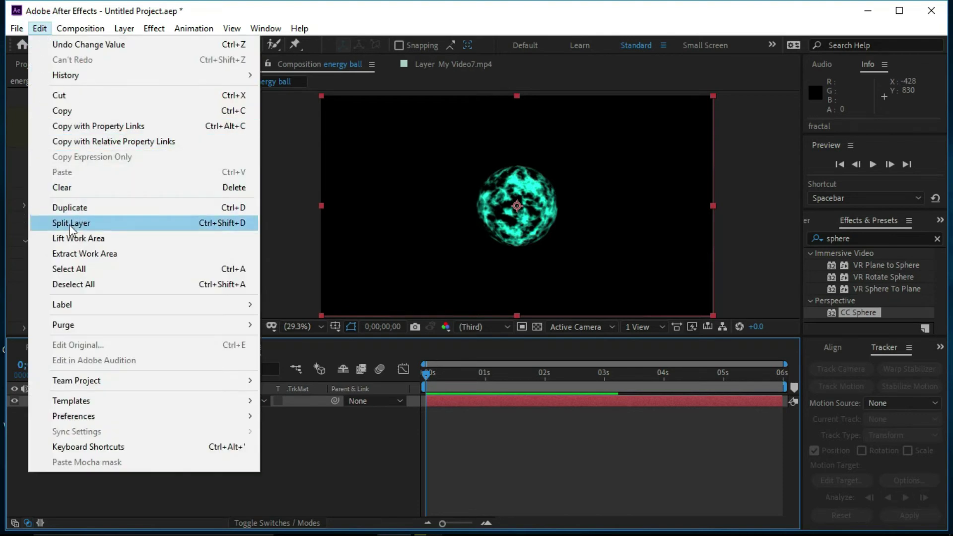
click(76, 208)
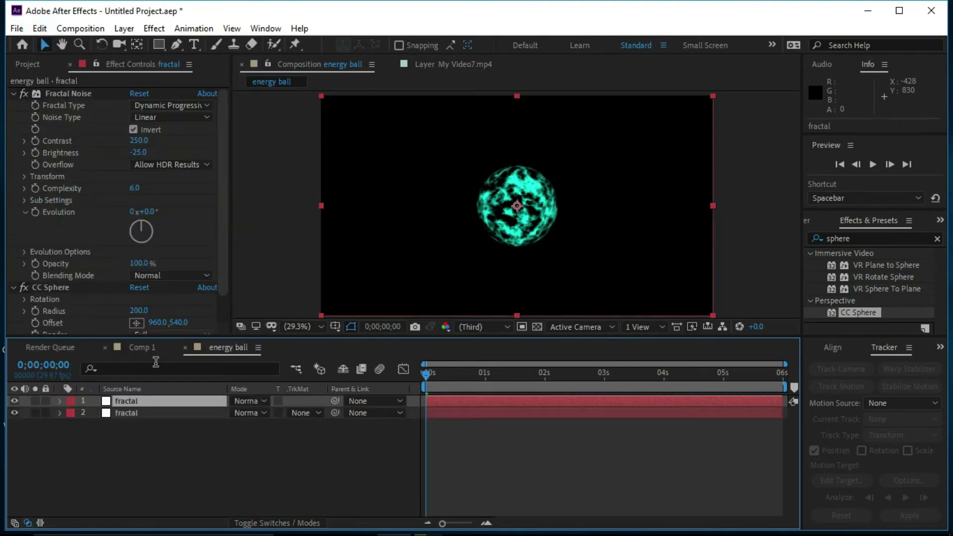
click(134, 414)
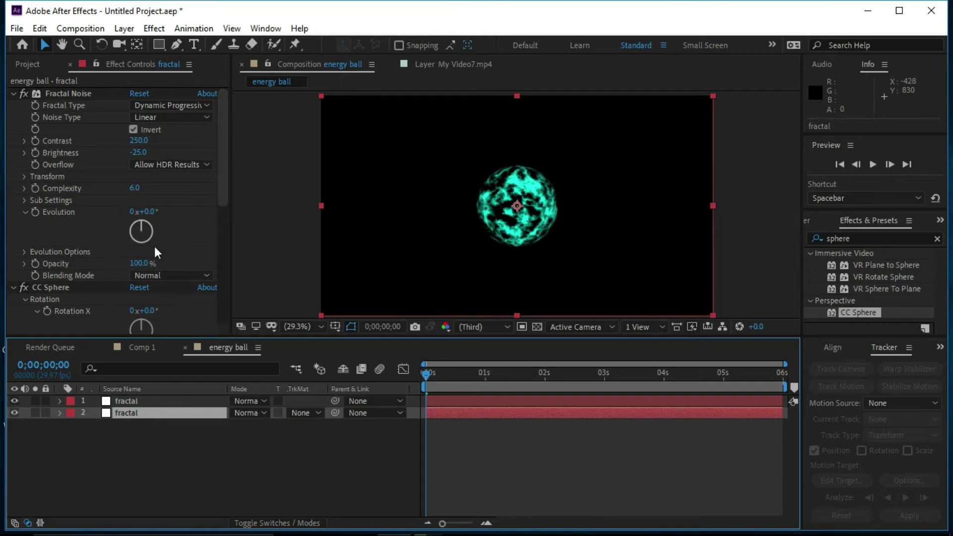
drag(222, 160, 226, 296)
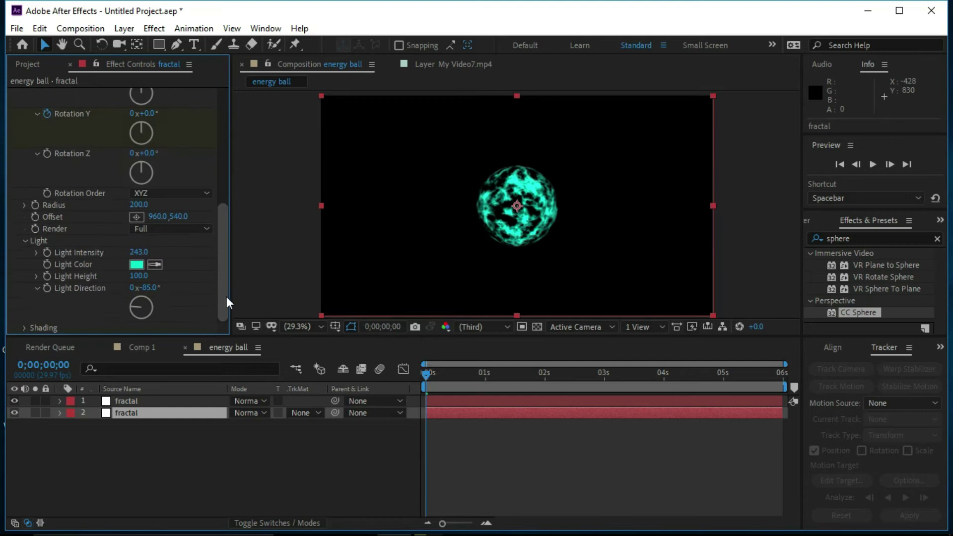
- Change the duplicate's CC Sphere Light Color to an orange shade
click(137, 264)
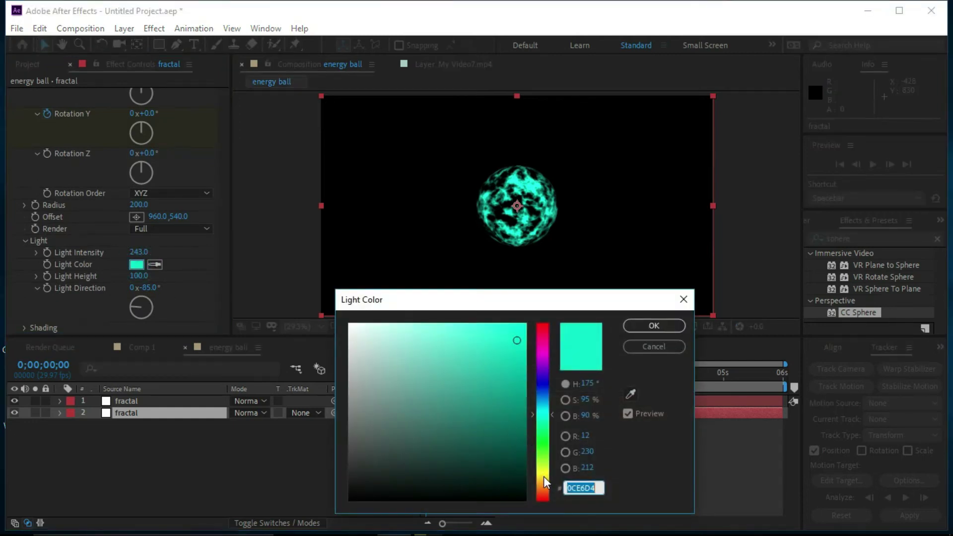
drag(543, 477, 541, 484)
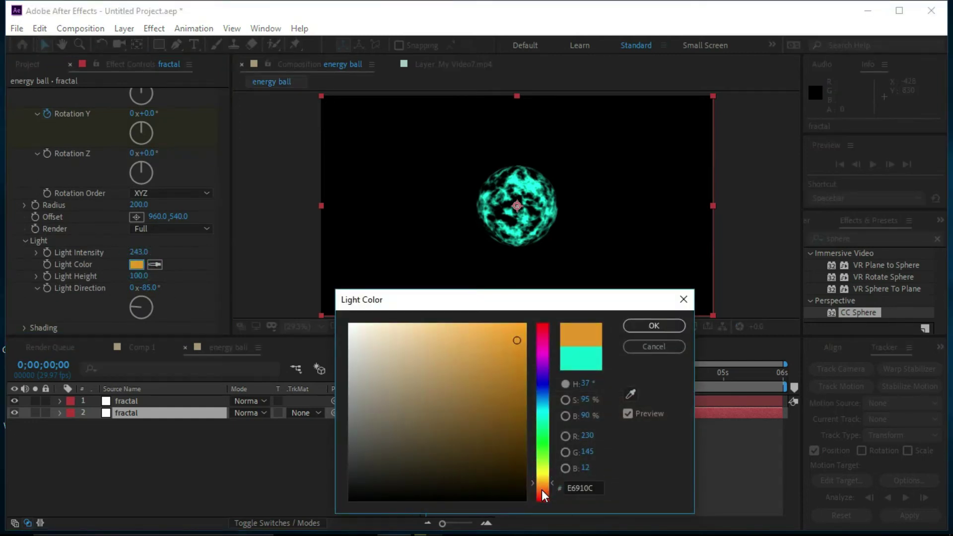
click(541, 489)
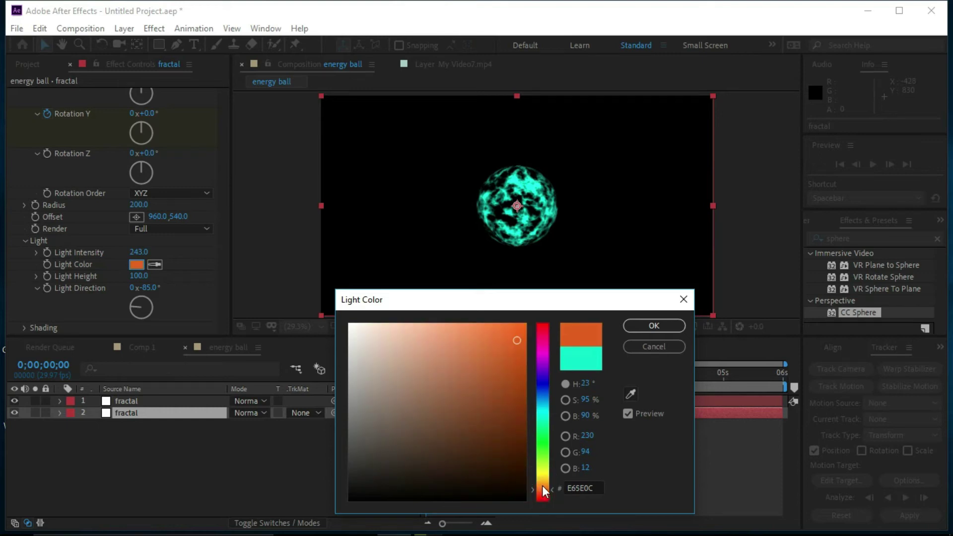
click(542, 486)
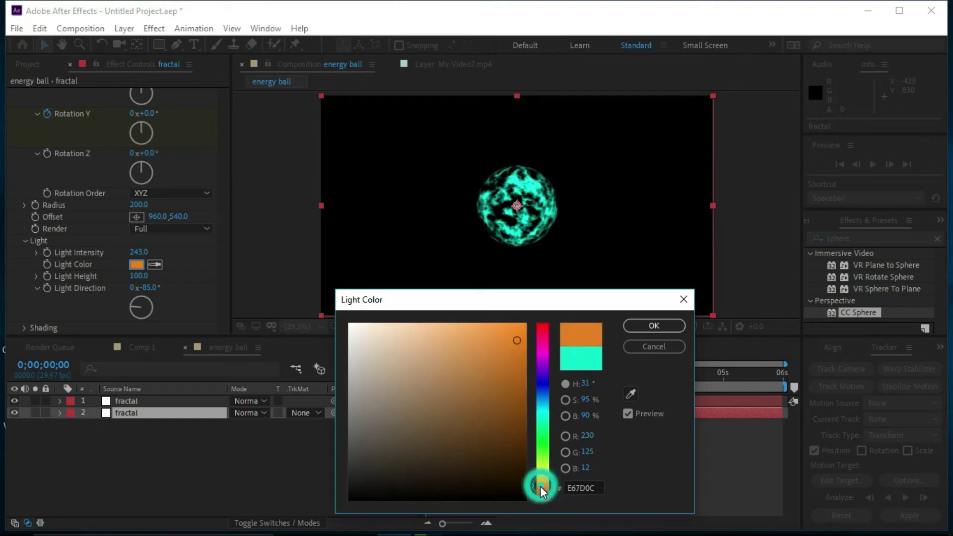
click(515, 345)
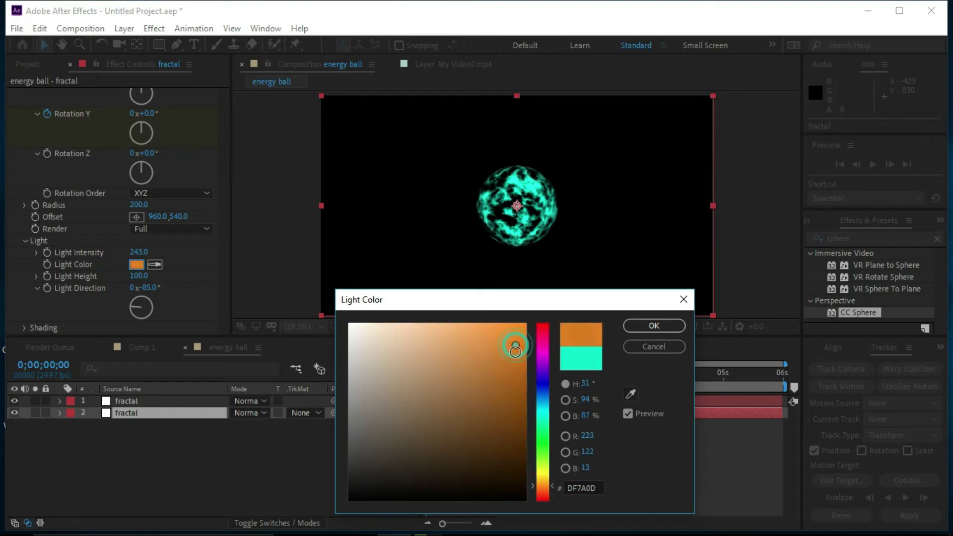
click(651, 327)
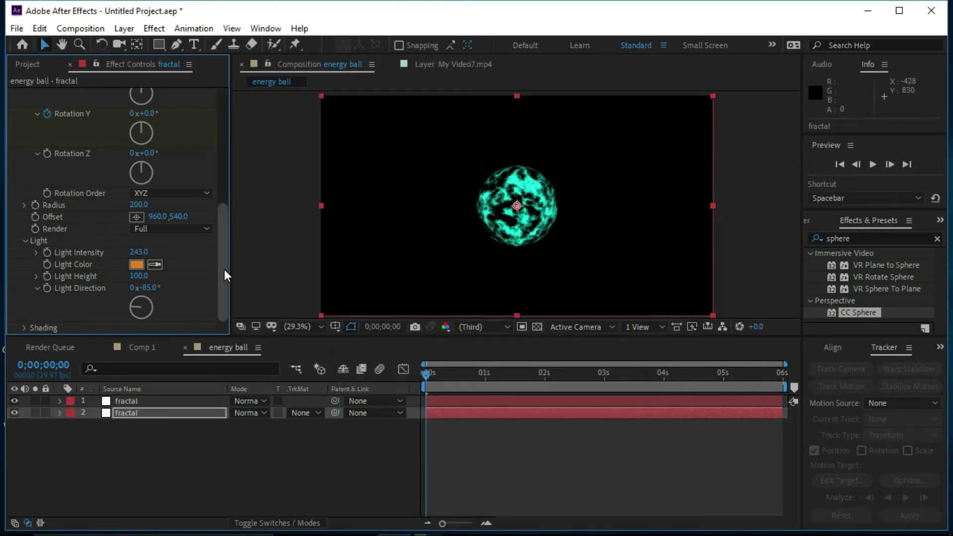
mouse_move(225, 268)
mouse_down()
mouse_move(229, 201)
mouse_move(221, 273)
mouse_up()
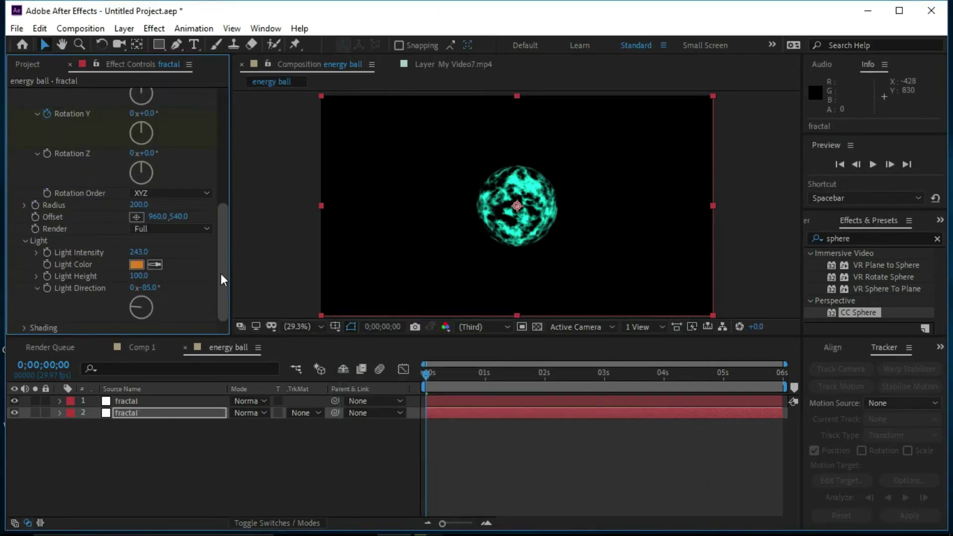
- Hide the top cyan layer and darken the sphere's light colour to red-orange BF500D
click(15, 401)
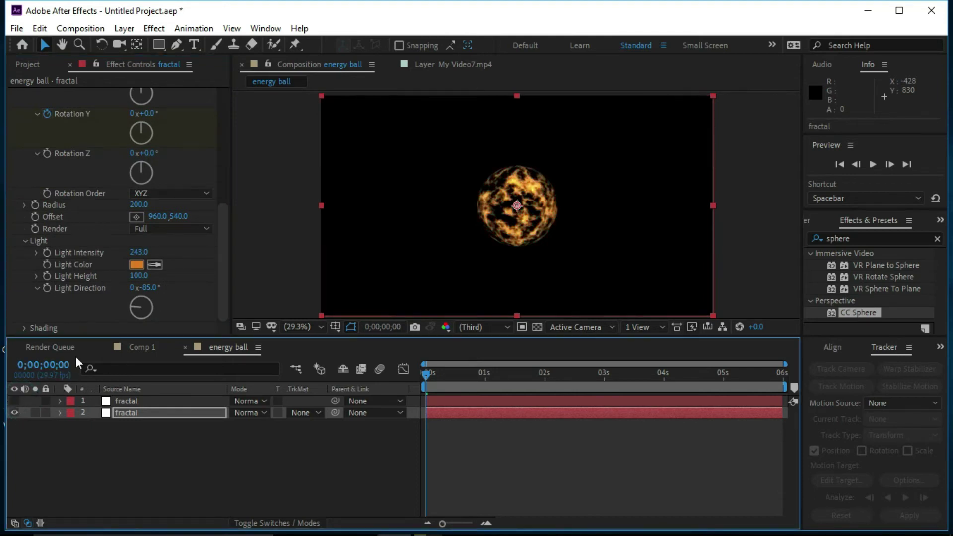
click(139, 265)
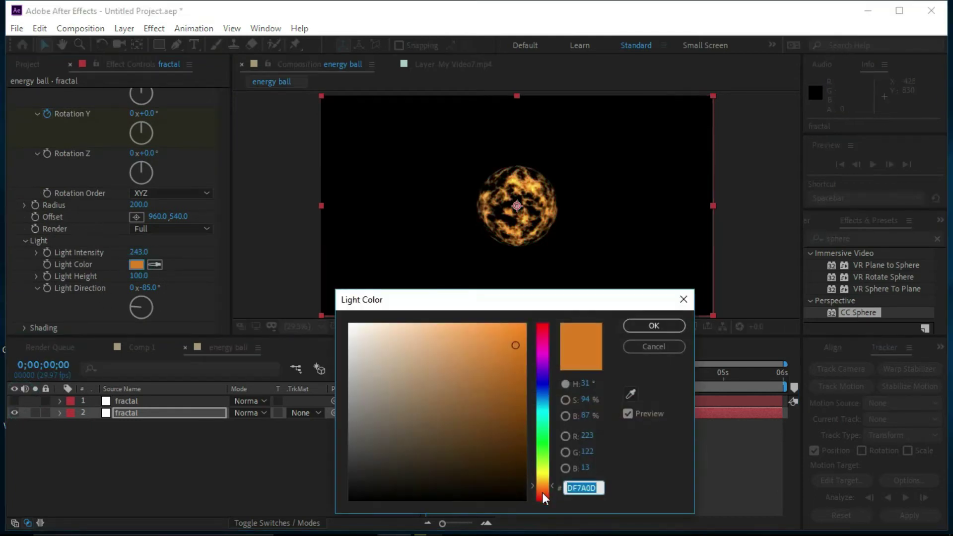
click(541, 489)
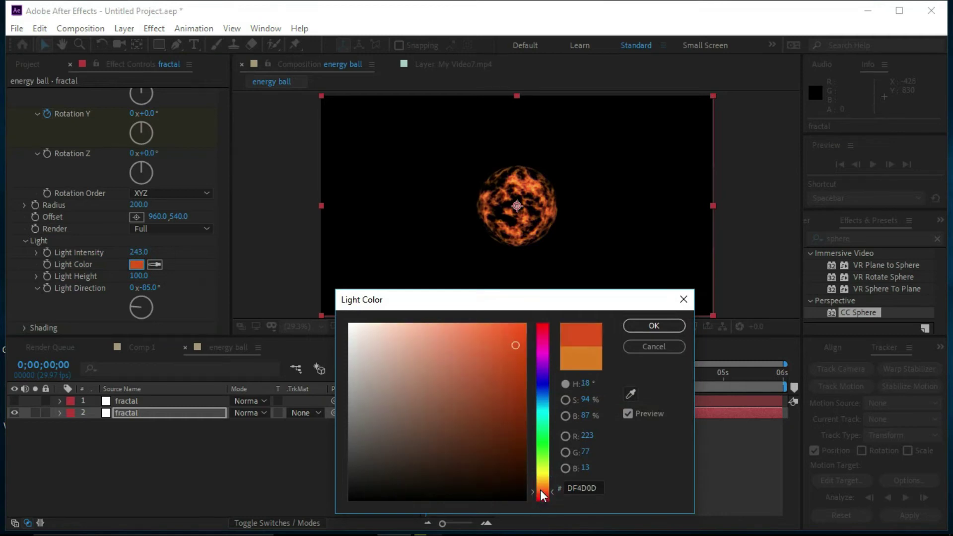
click(513, 367)
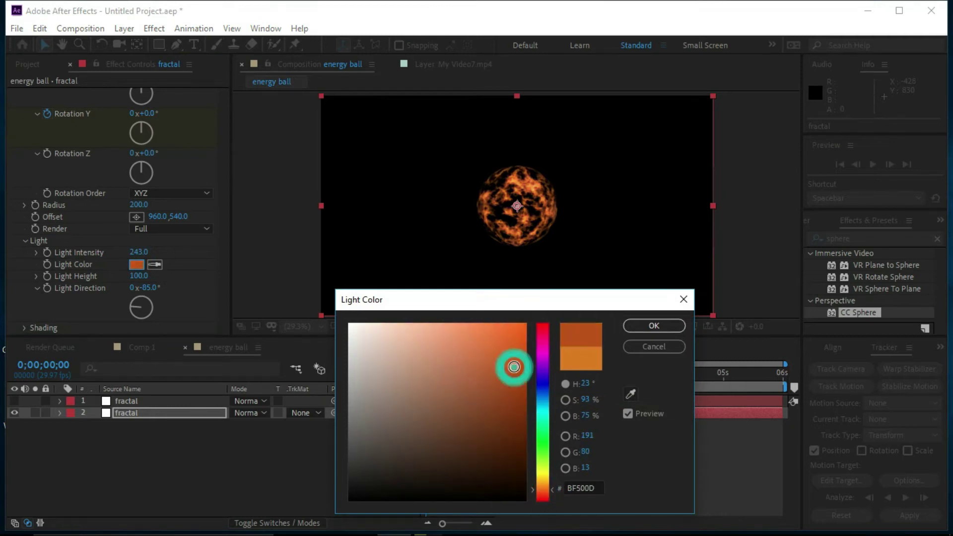
click(648, 332)
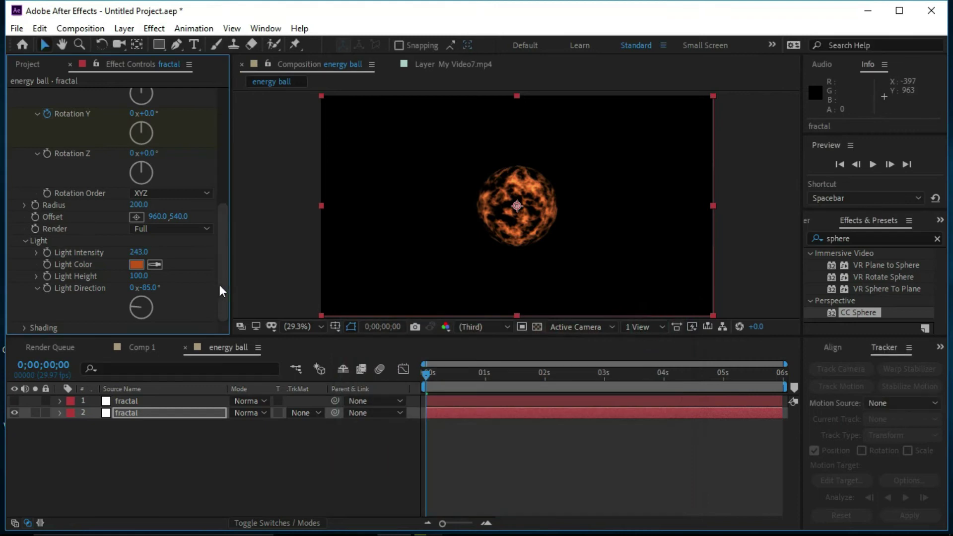
drag(220, 284, 234, 159)
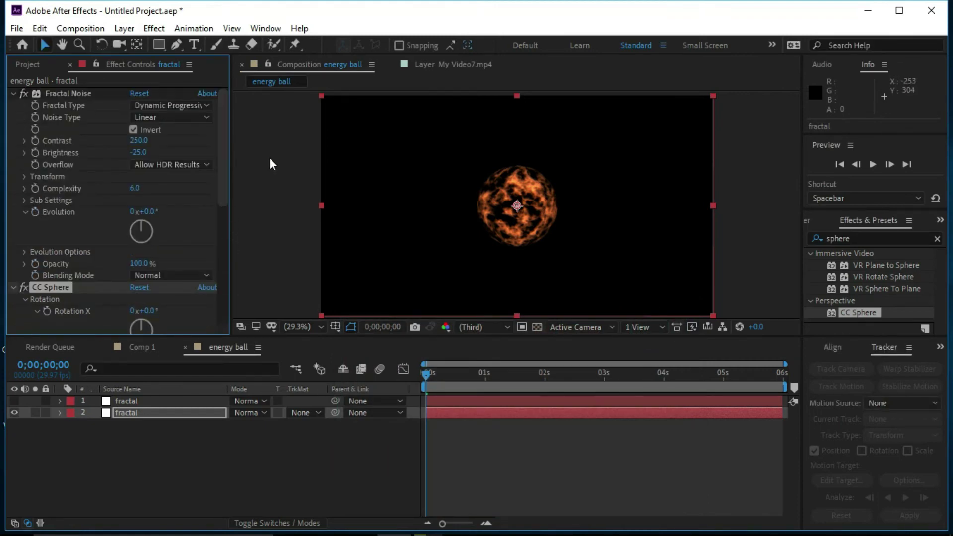
click(224, 160)
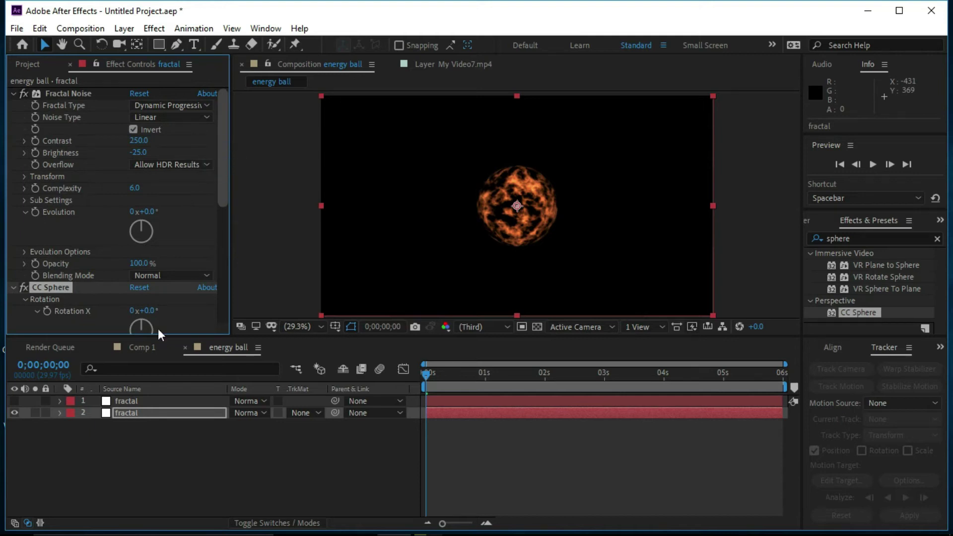
- Search Effects & Presets for 'glow' and apply Glow to the lower fractal layer
click(174, 413)
double_click(836, 239)
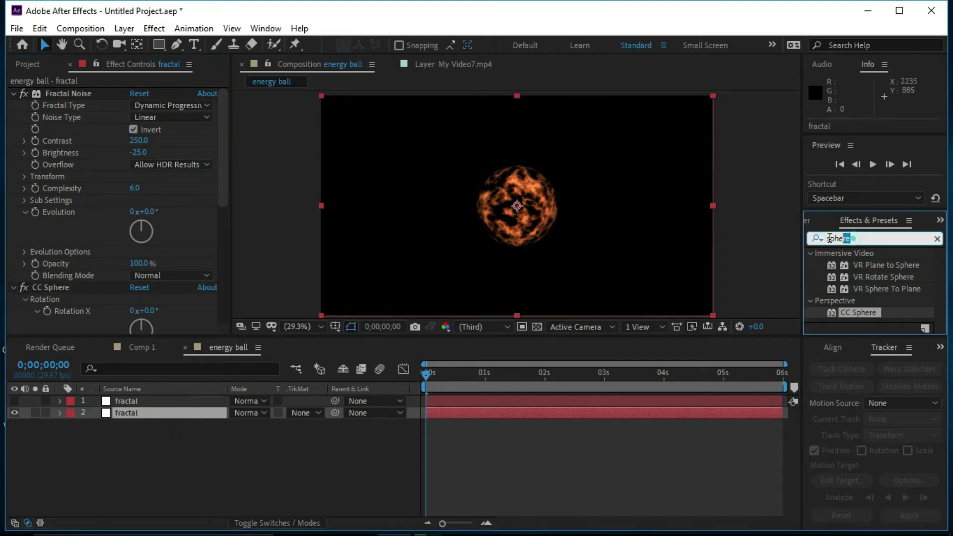
text(g)
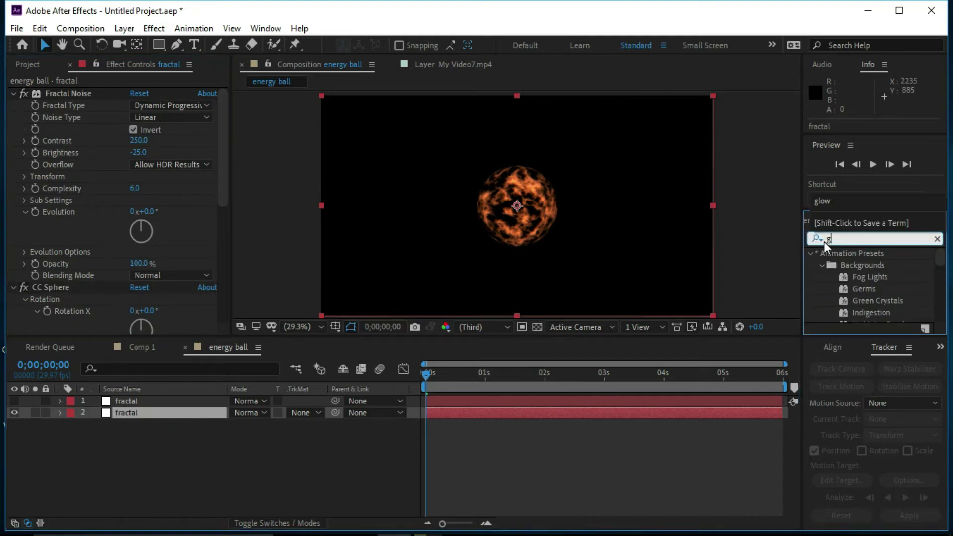
text(low)
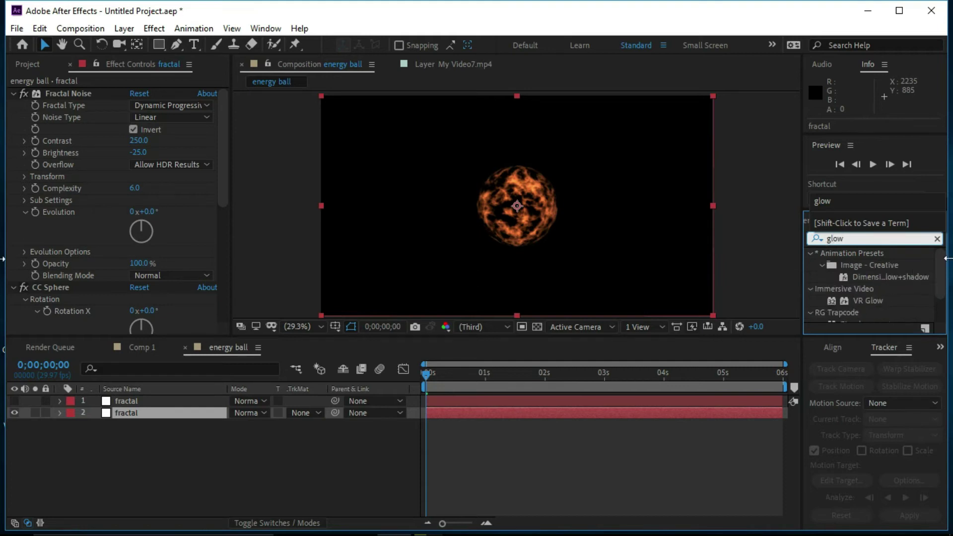
drag(939, 271, 939, 293)
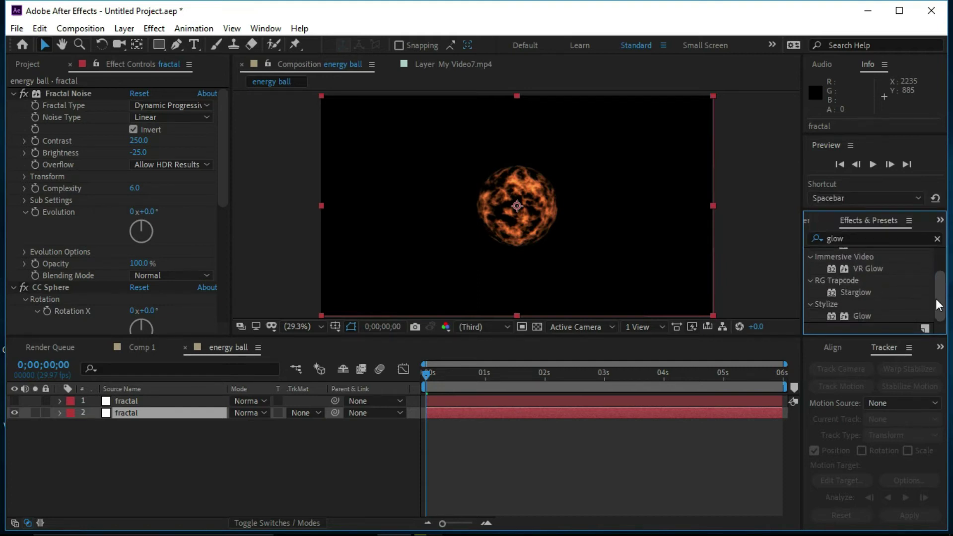
drag(871, 314, 850, 318)
drag(334, 403, 198, 412)
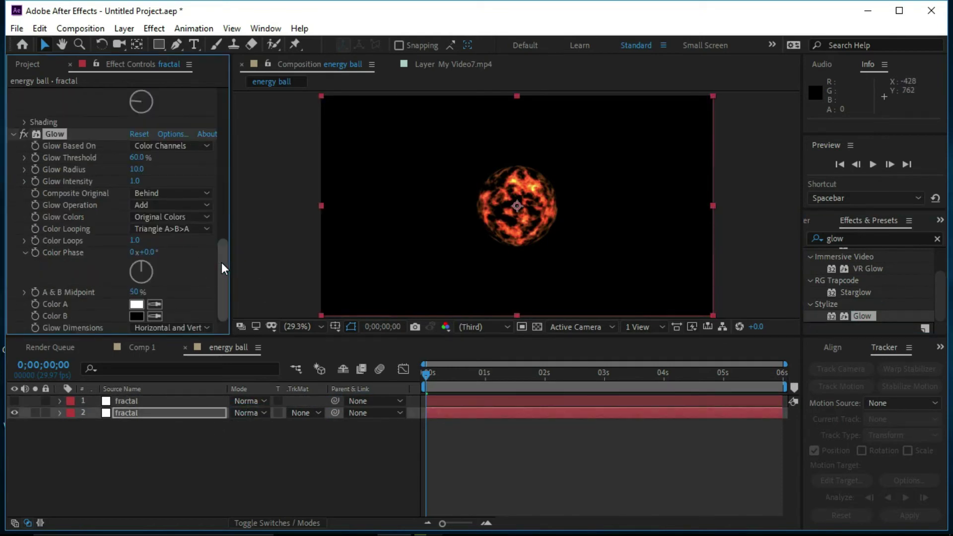
- Set Glow Threshold to 100%, Radius to 53 and Intensity to 1.2
drag(137, 158, 194, 161)
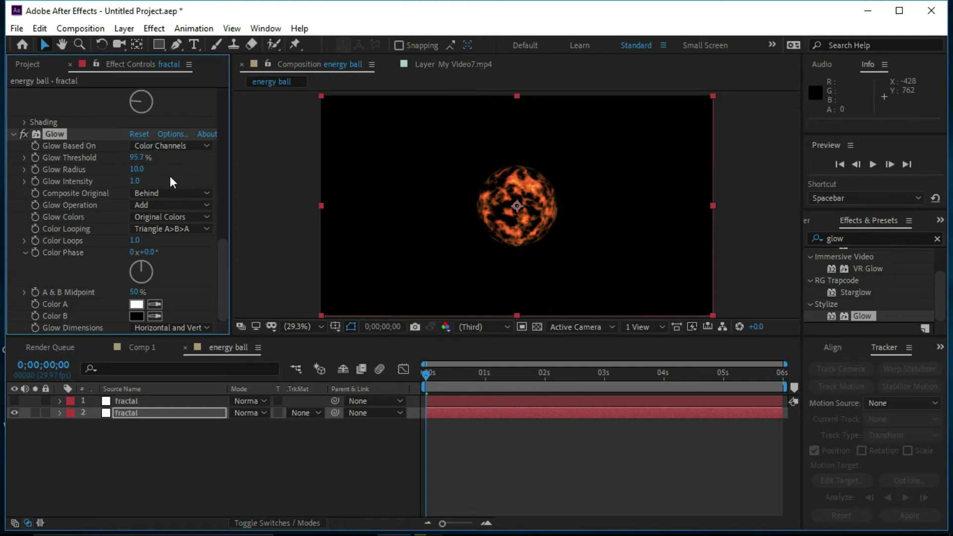
click(139, 170)
text(134)
key(Return)
drag(133, 182, 186, 162)
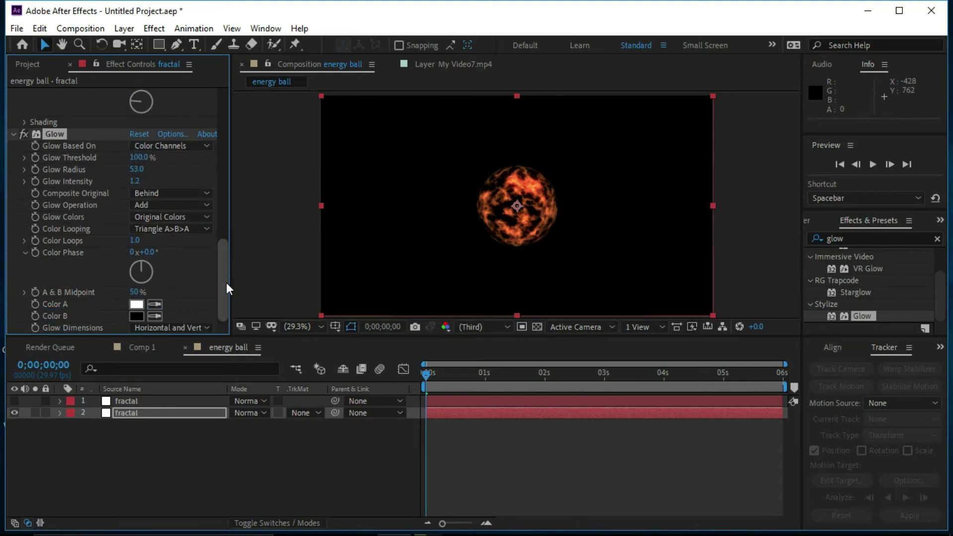
drag(222, 282, 226, 130)
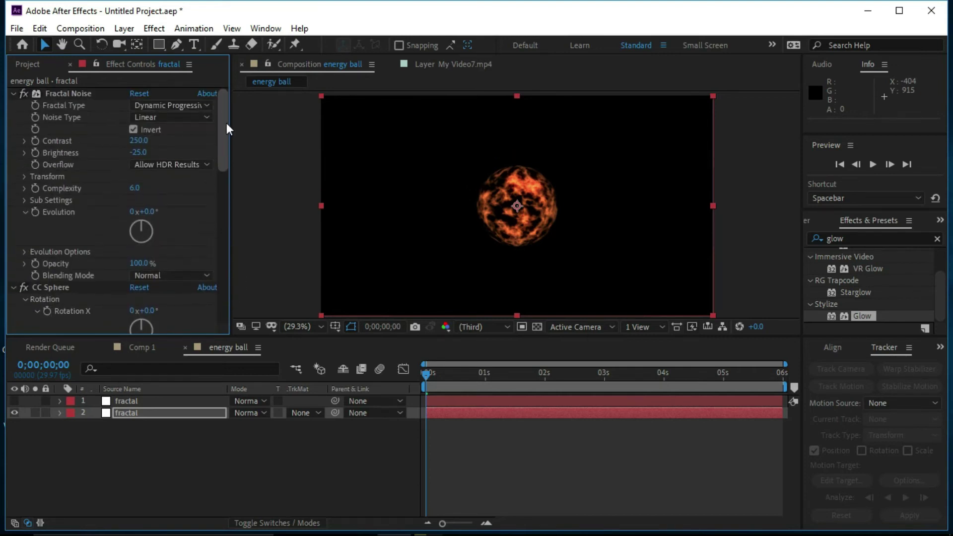
- Set the orange fractal's Brightness to -50 and make the cyan fractal layer visible again
click(224, 138)
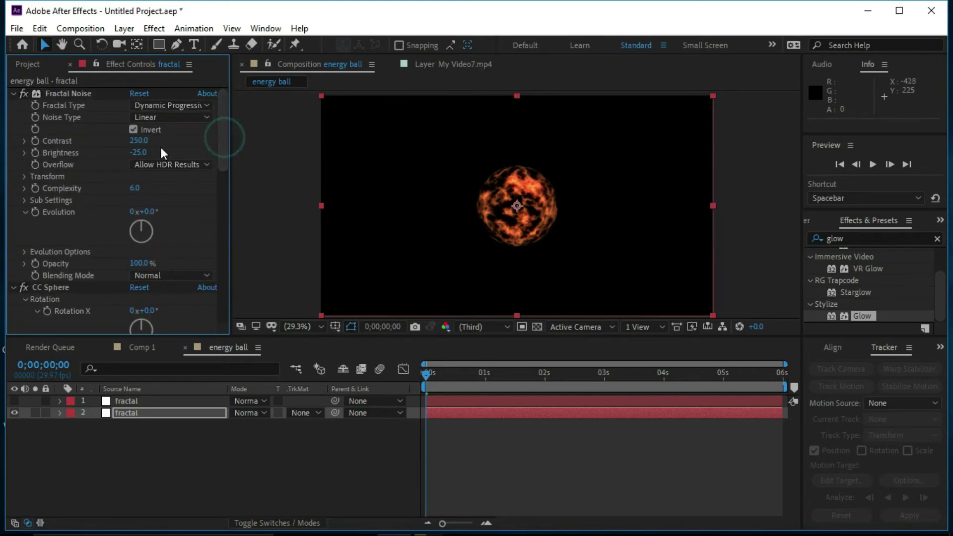
mouse_move(141, 145)
mouse_down()
mouse_move(121, 140)
mouse_move(155, 144)
mouse_up()
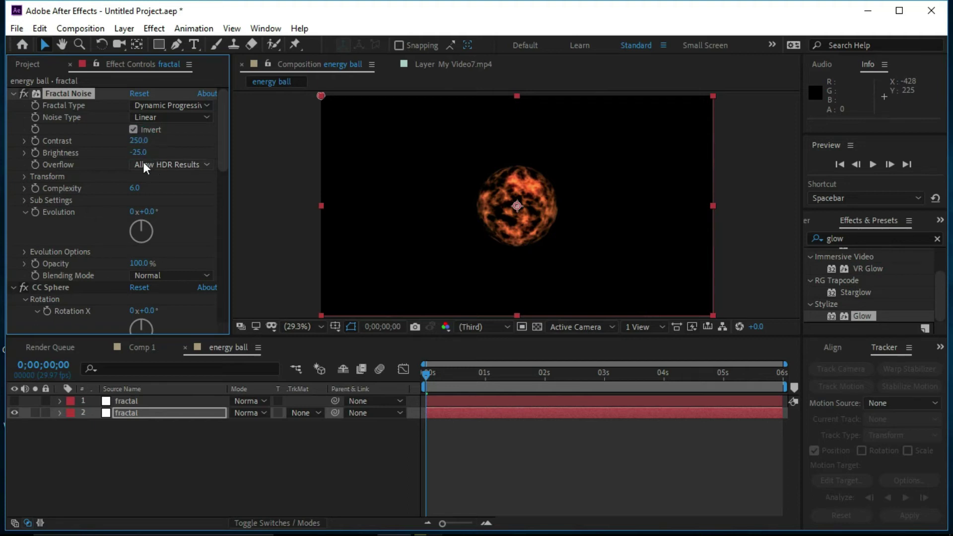
click(139, 152)
text(-50)
key(Return)
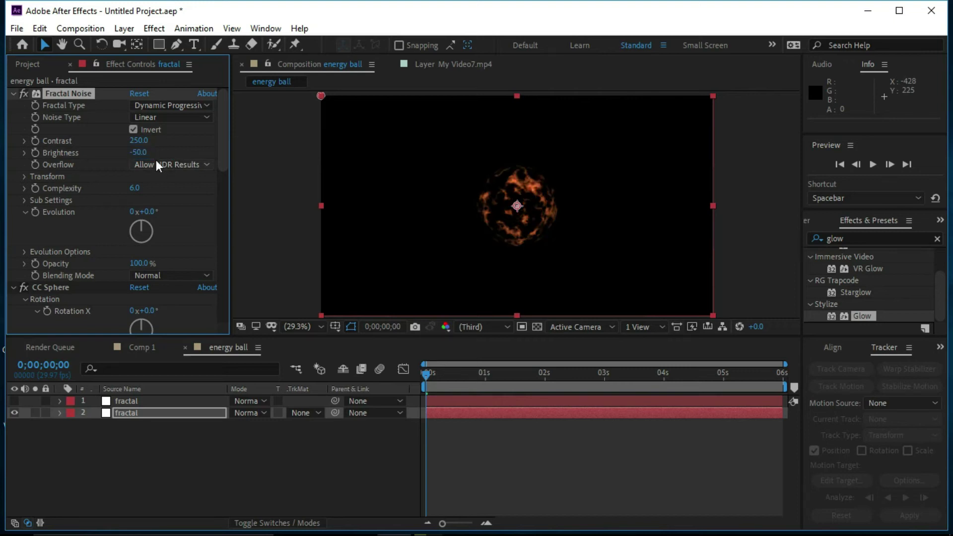
drag(225, 136, 224, 270)
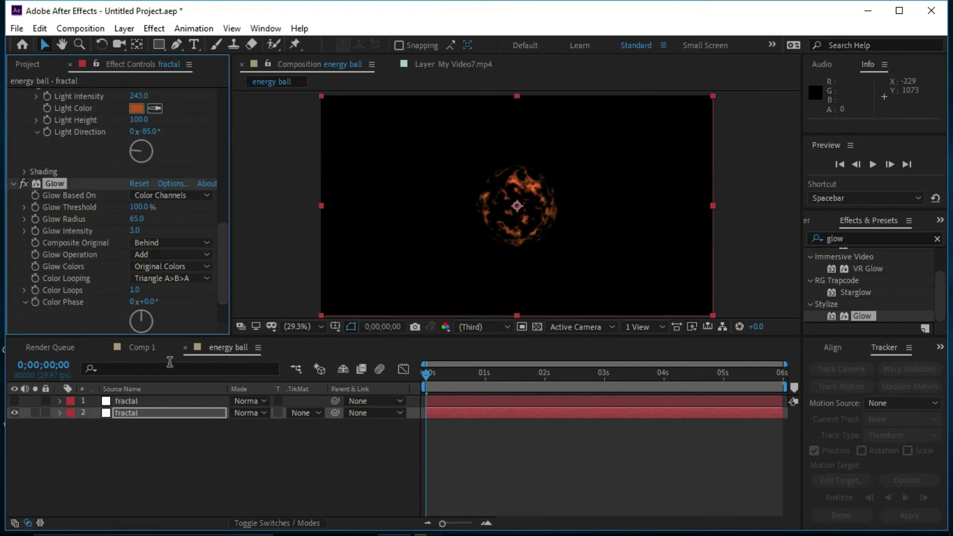
click(15, 401)
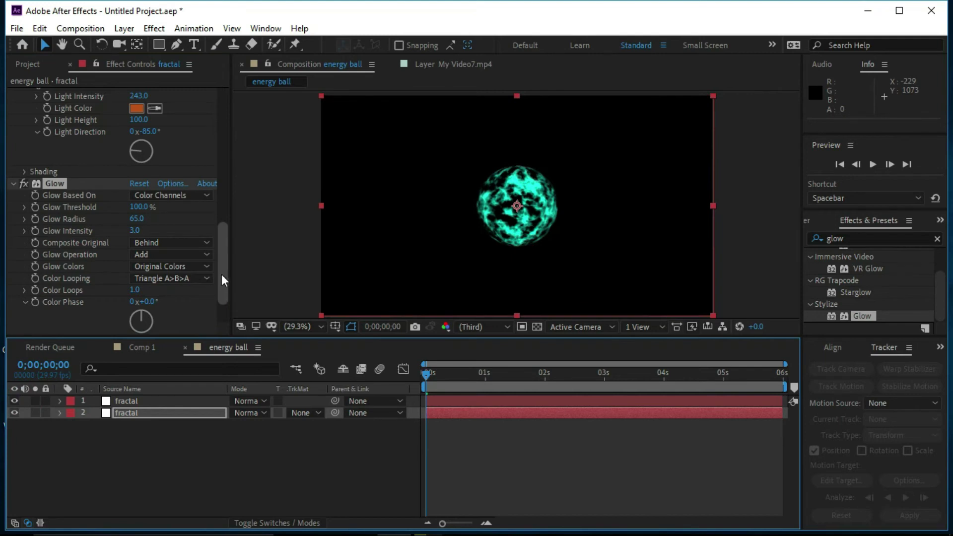
drag(222, 274, 236, 144)
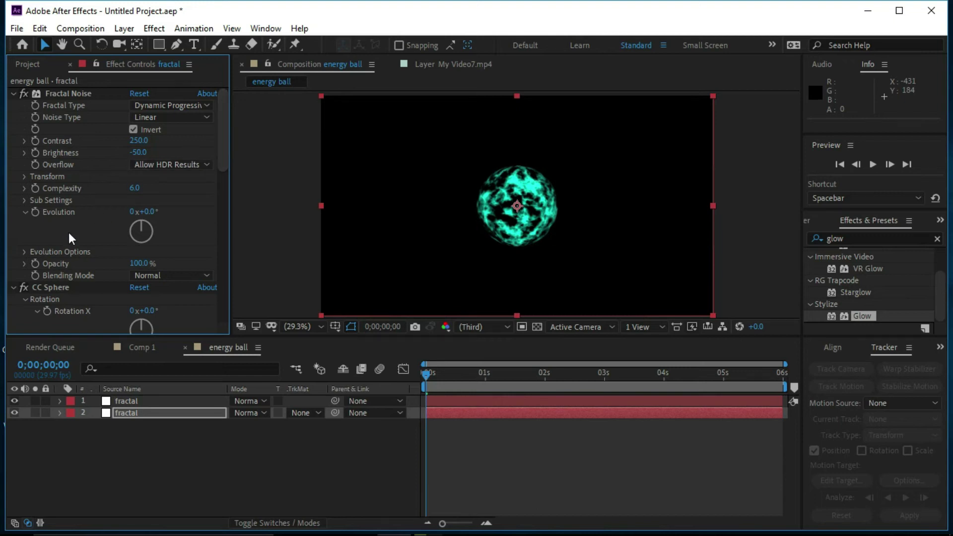
- Keyframe Evolution from 0 at frame 0 to 5 revolutions at the end, then scrub the final frames
click(35, 212)
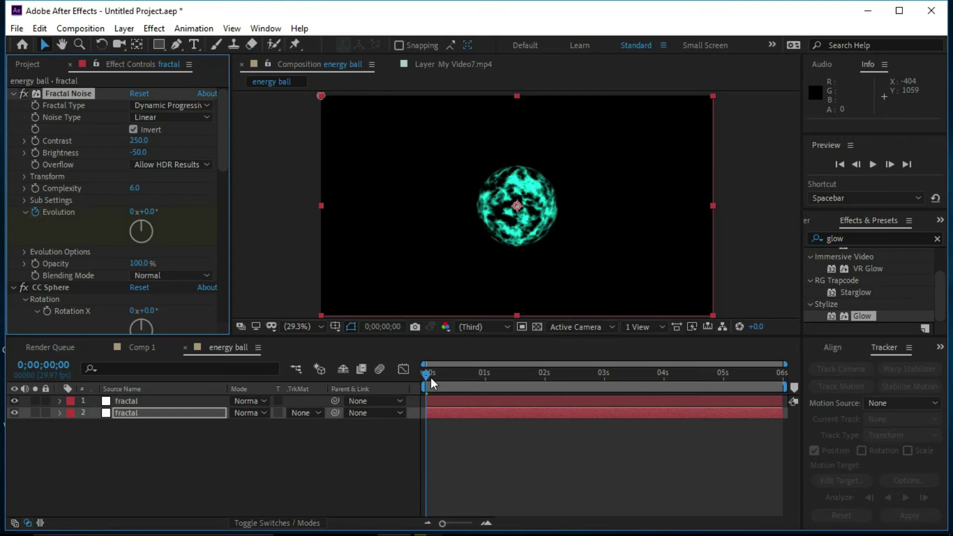
drag(427, 377, 782, 376)
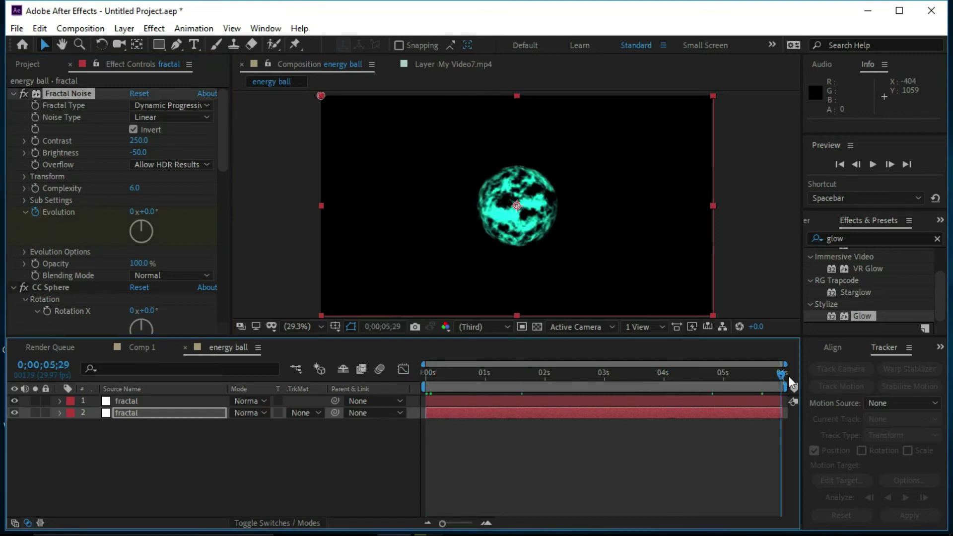
click(135, 212)
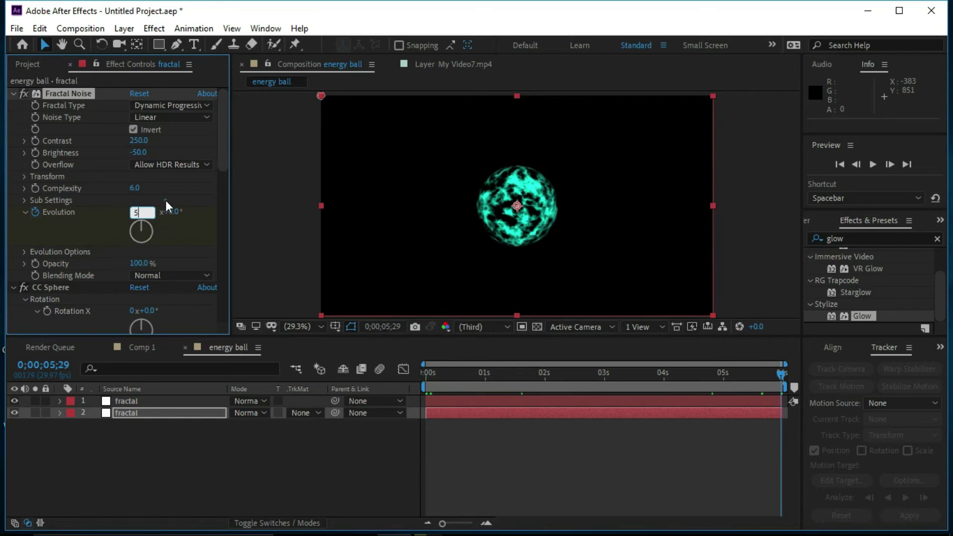
key(Return)
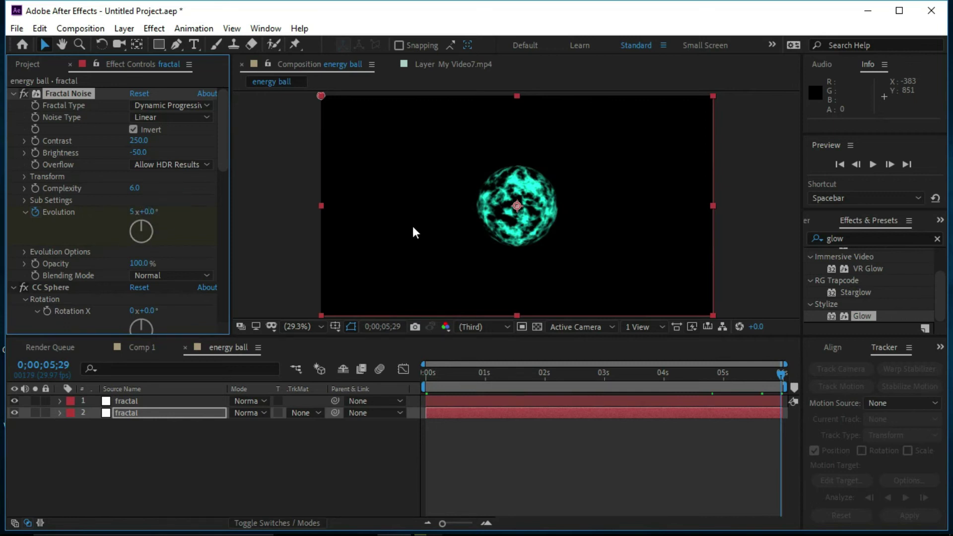
click(749, 373)
drag(770, 372, 762, 373)
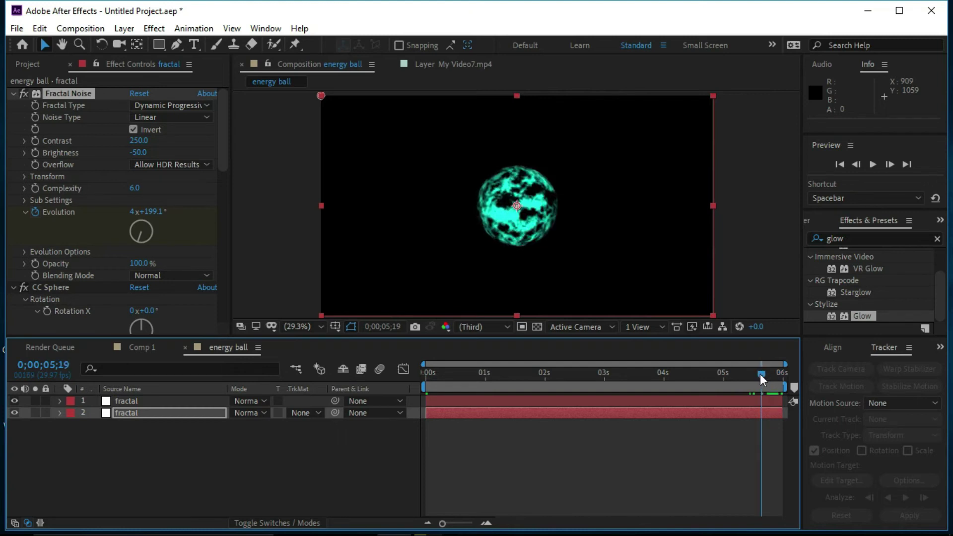
- Set the top fractal layer's blend mode to Screen, preview from about 4 seconds, then select the lower layer
click(261, 400)
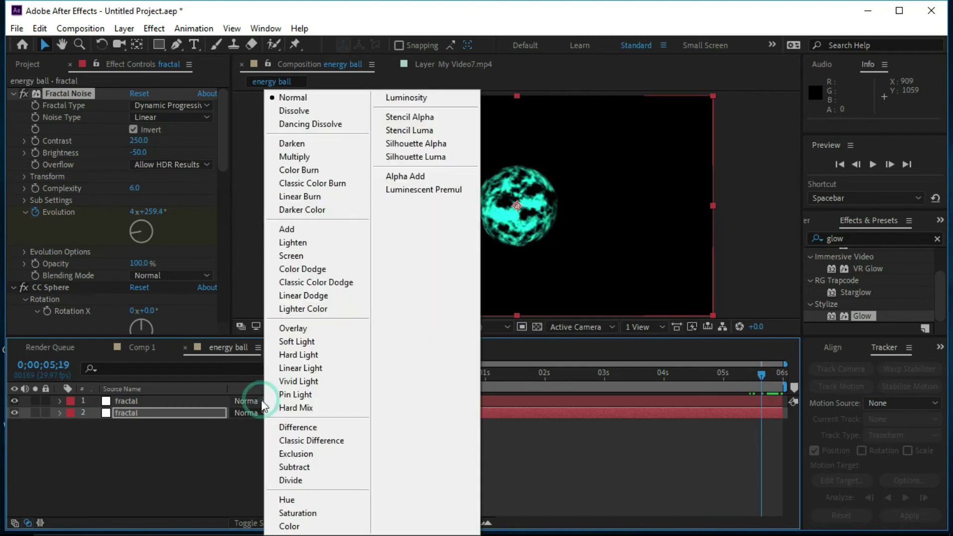
click(299, 257)
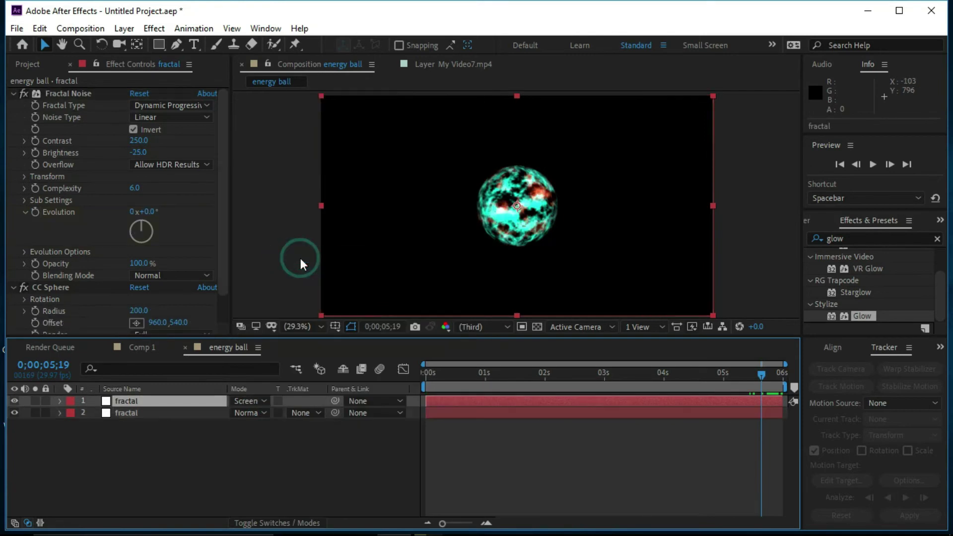
drag(764, 385, 684, 372)
click(872, 164)
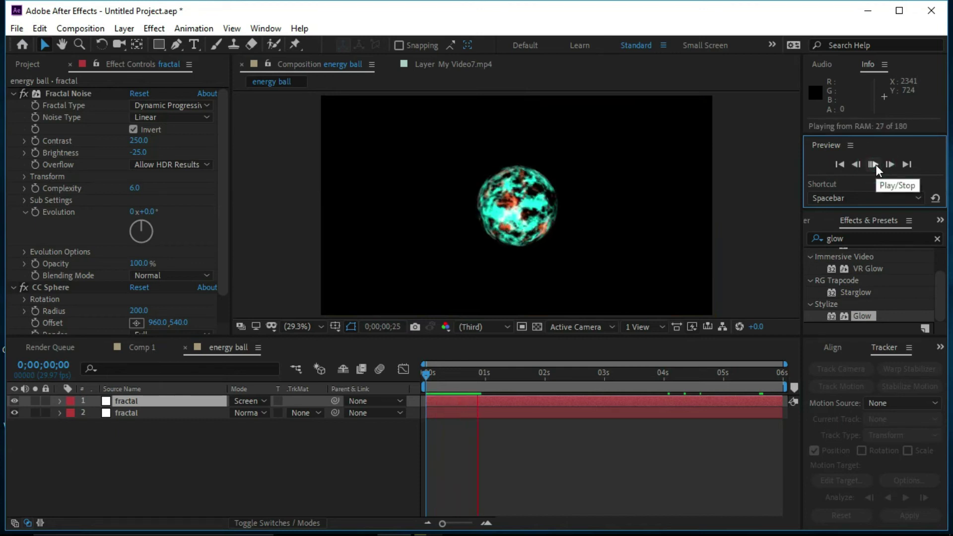
click(875, 165)
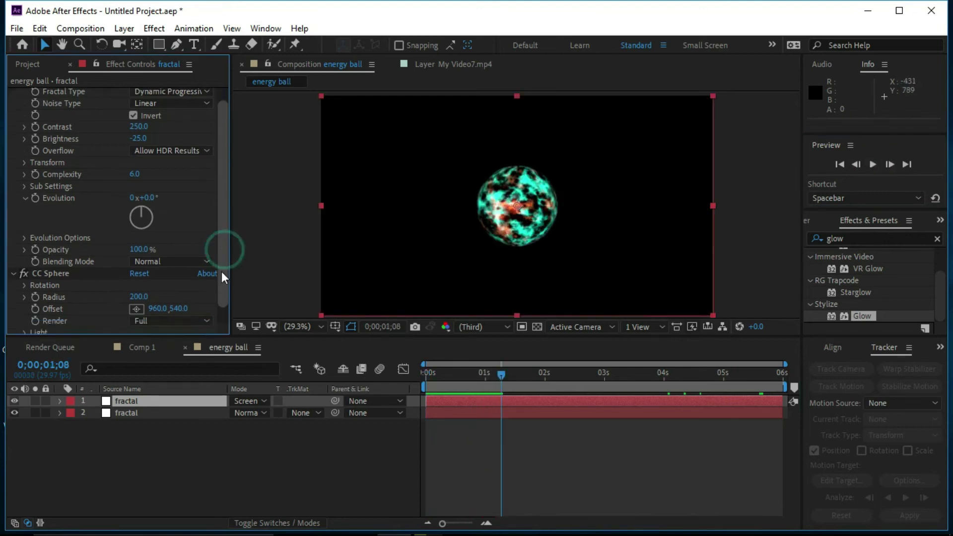
drag(222, 272, 223, 301)
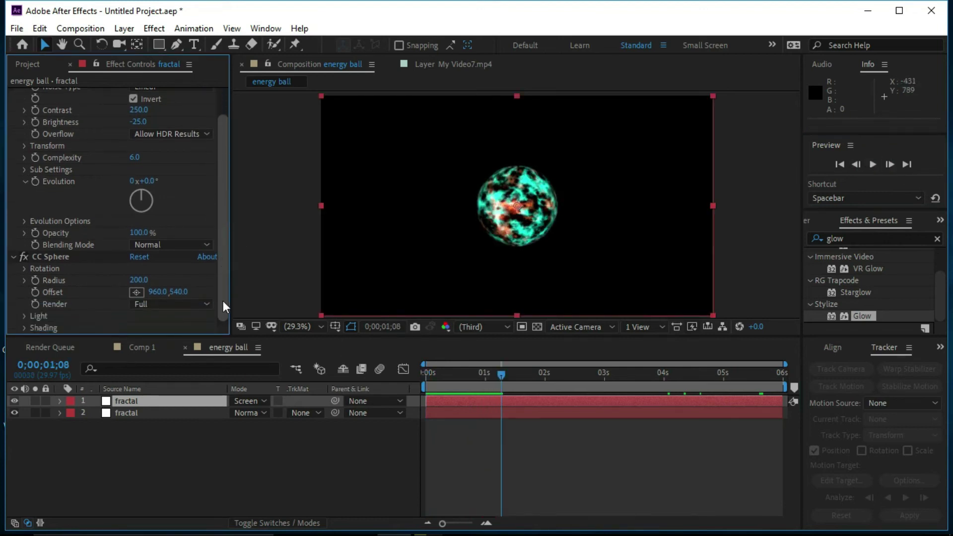
click(146, 411)
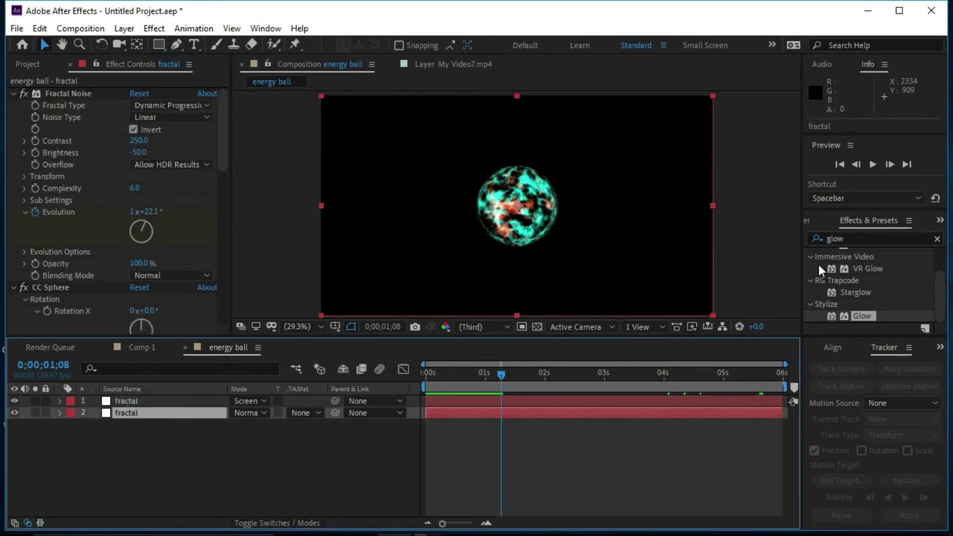
- Search Effects & Presets for 'fast' and apply CC Radial Fast Blur to the lower fractal layer
double_click(835, 240)
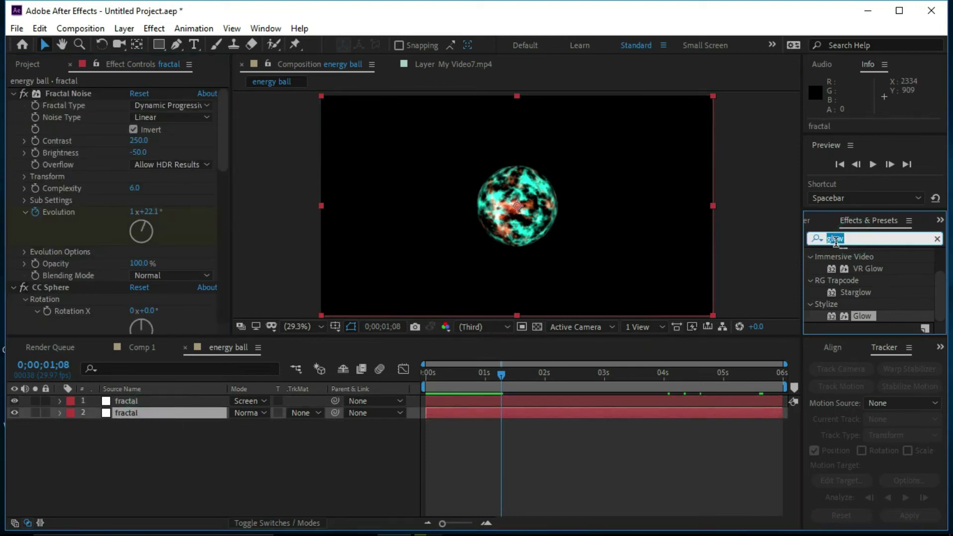
text(fast)
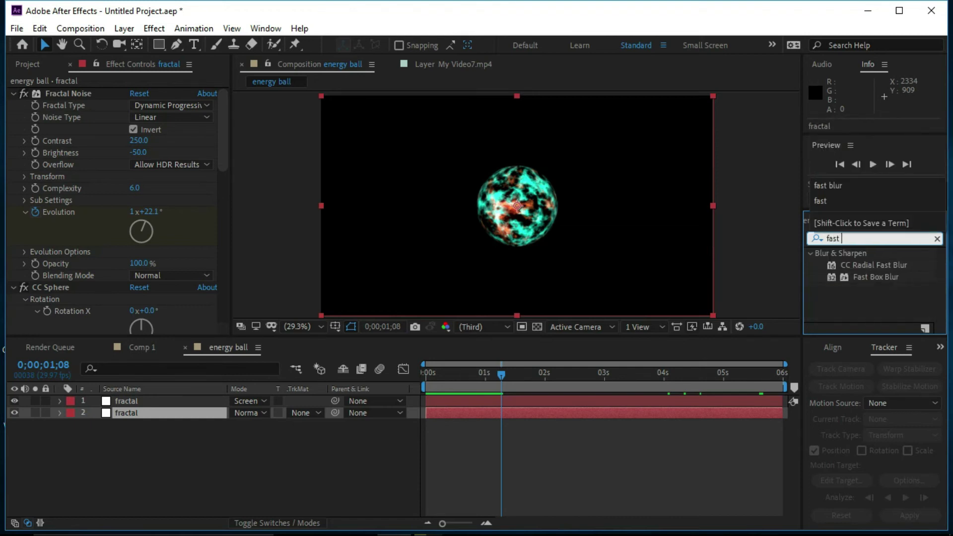
click(869, 264)
drag(874, 264, 188, 410)
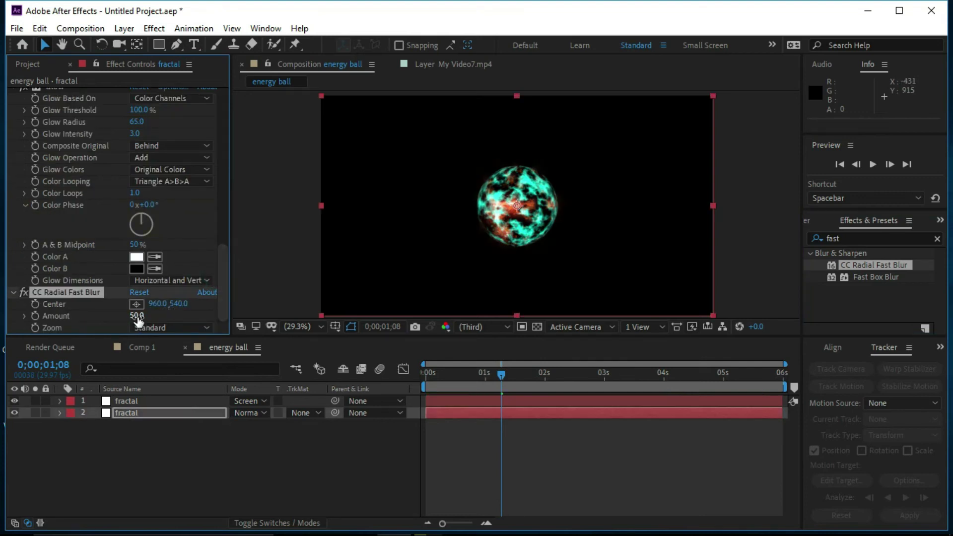
- Set the radial blur Amount to 93 and Zoom to Brightest
drag(140, 319, 172, 318)
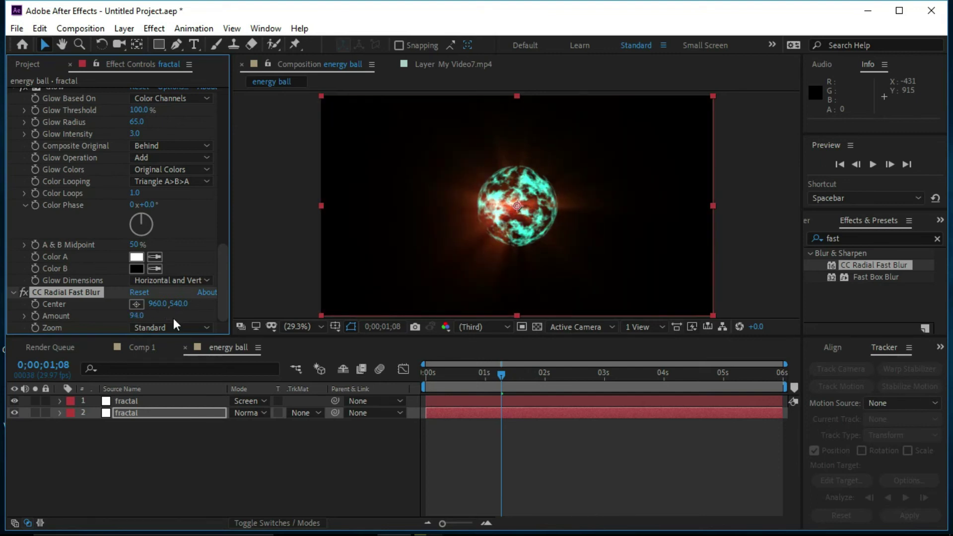
drag(512, 376, 534, 376)
click(172, 326)
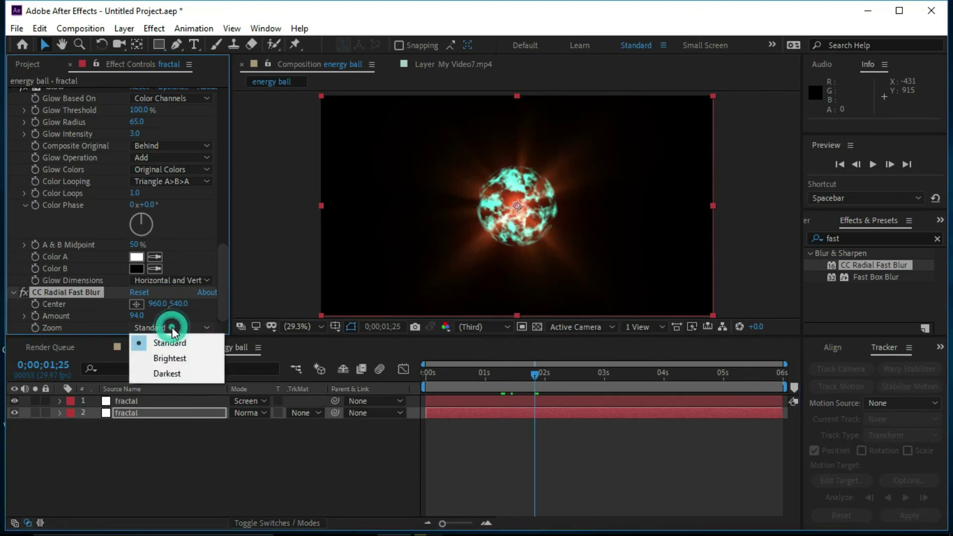
click(178, 356)
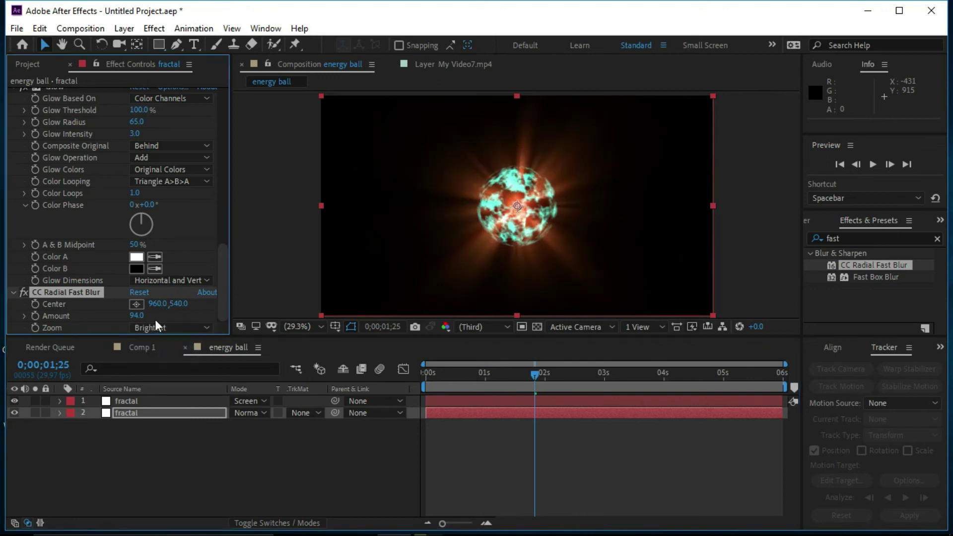
click(141, 316)
drag(140, 316, 141, 316)
- Preview the rayed energy ball and return to the first frame
click(856, 164)
click(872, 164)
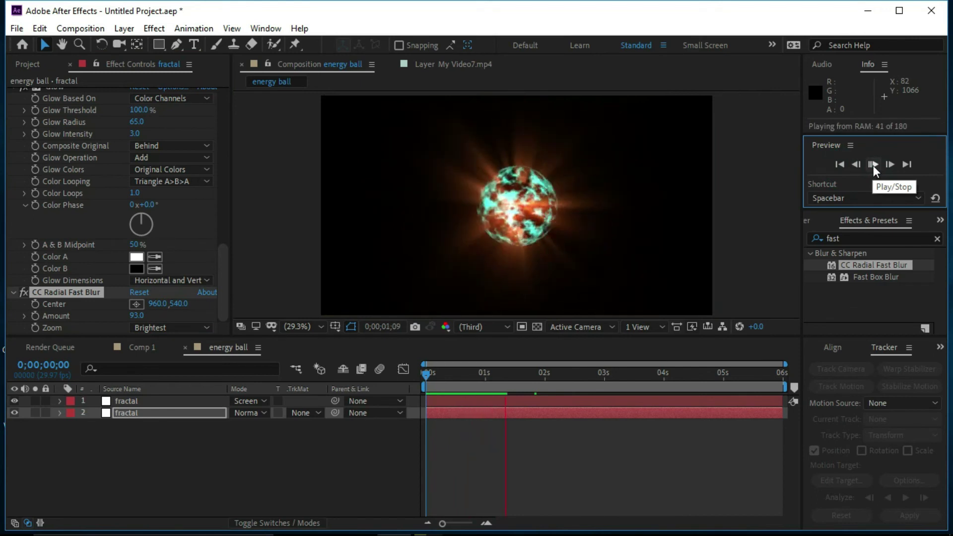
click(873, 165)
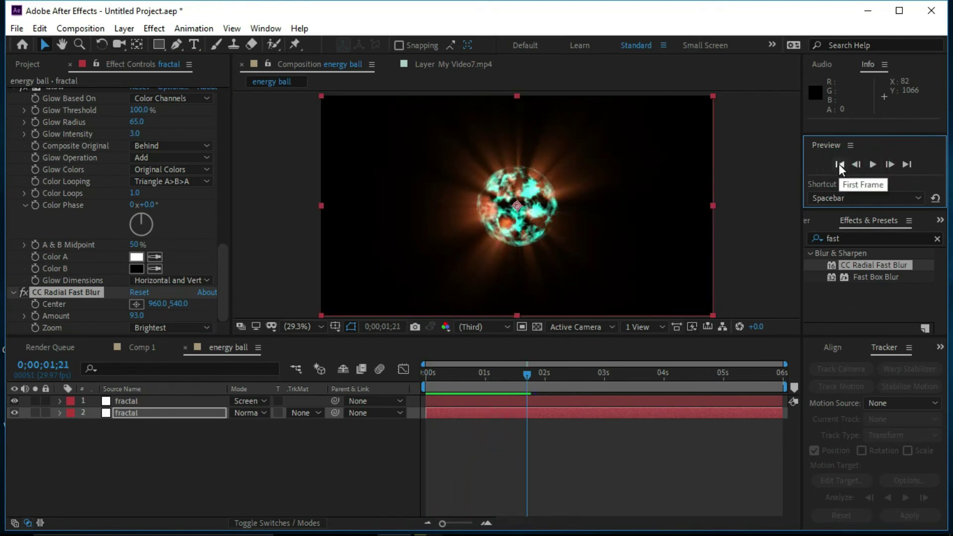
click(839, 164)
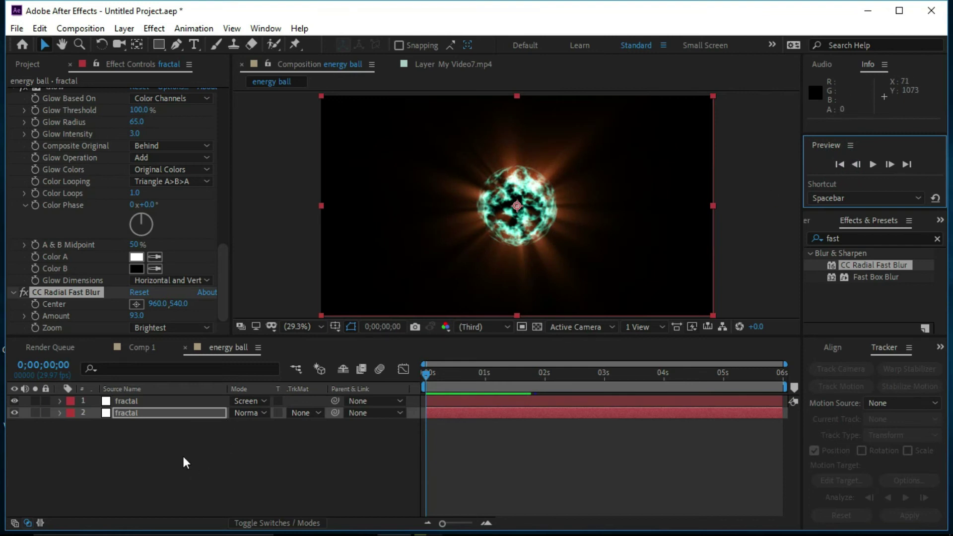
- Run Layer > Auto-trace on the top fractal layer with default settings
click(144, 432)
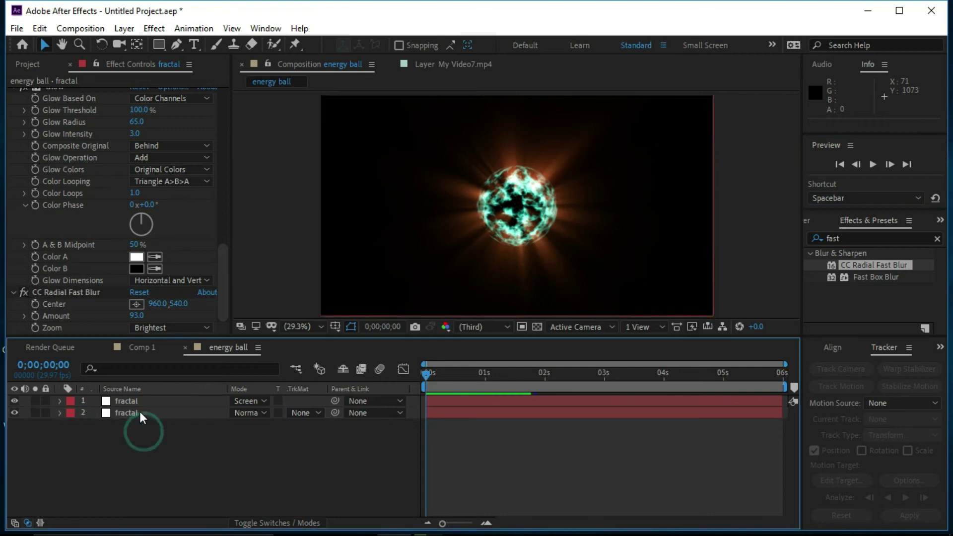
click(117, 403)
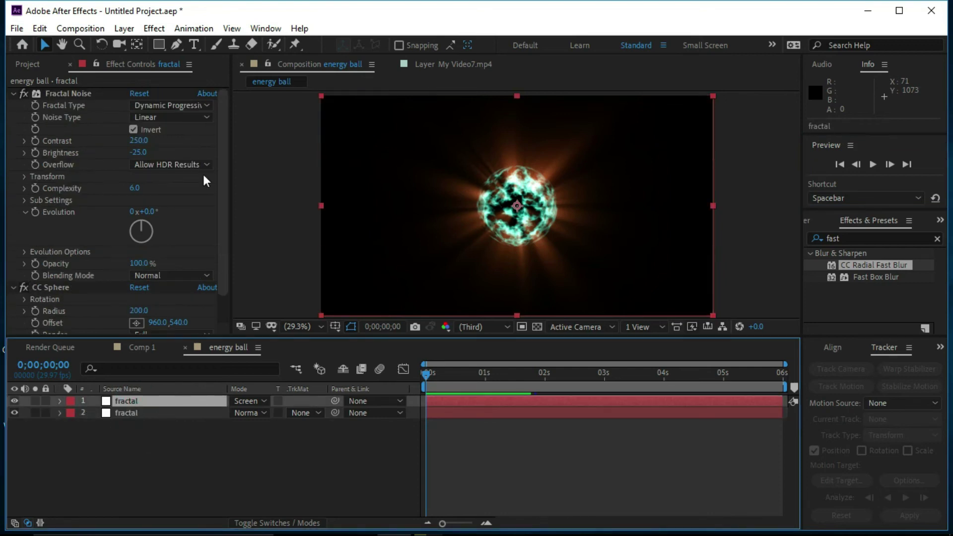
click(124, 29)
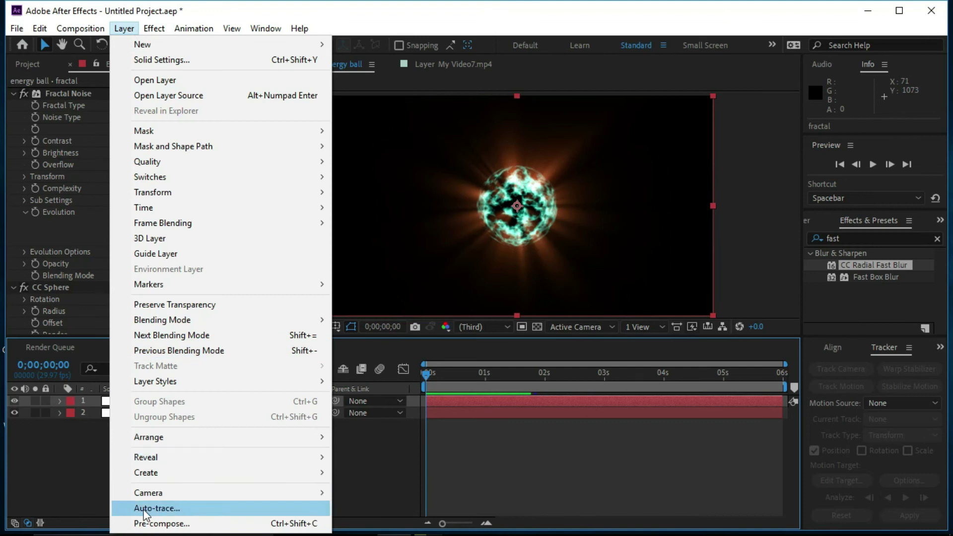
click(162, 509)
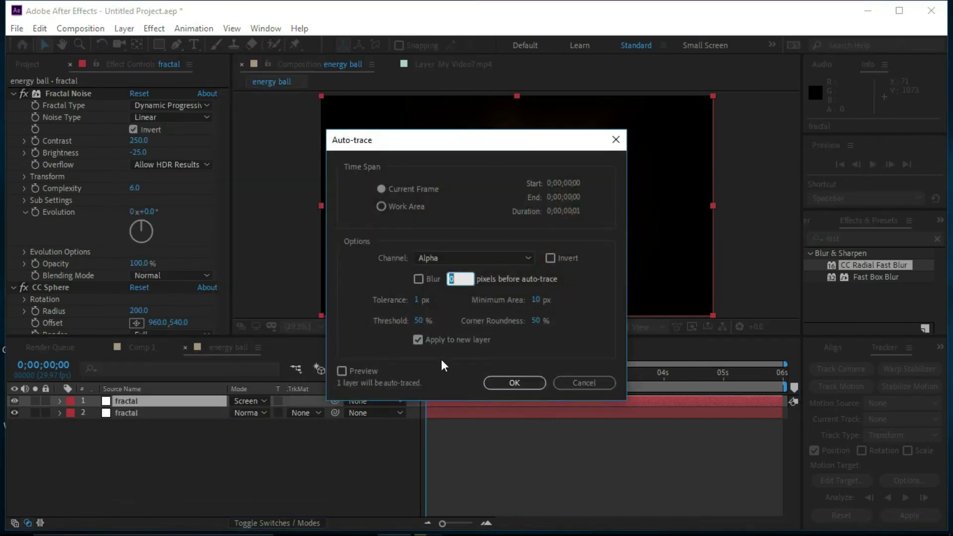
click(511, 383)
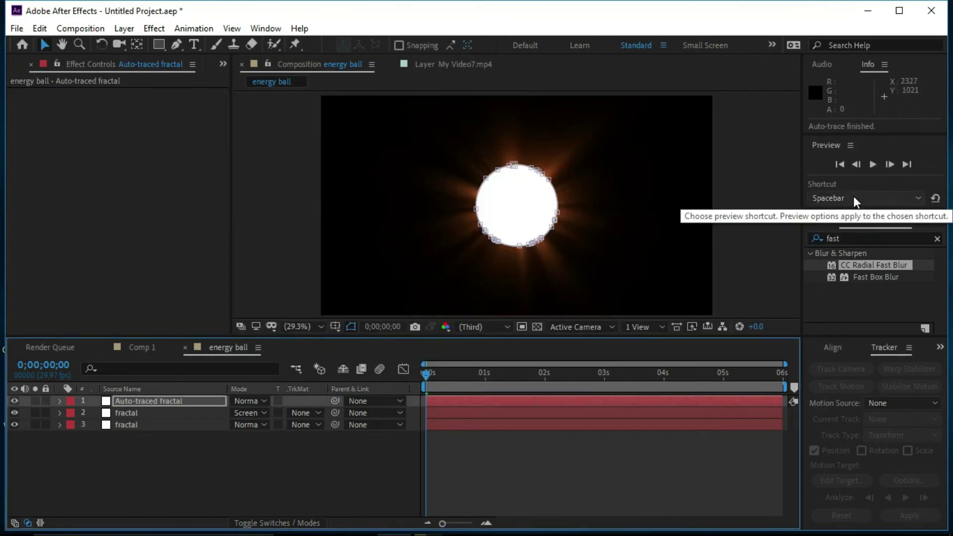
- Apply Saber to the Auto-traced fractal layer with Core Type set to Layer Masks
click(859, 237)
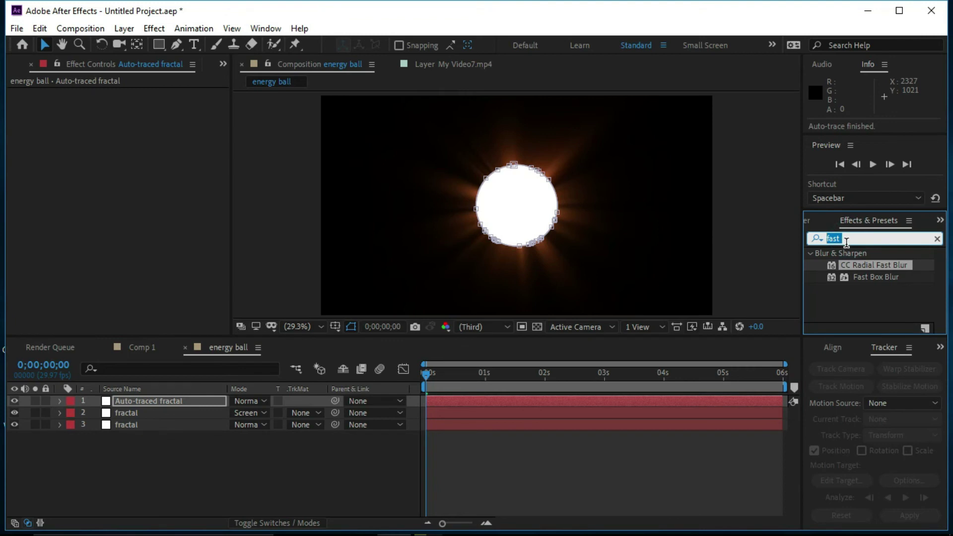
text(saber)
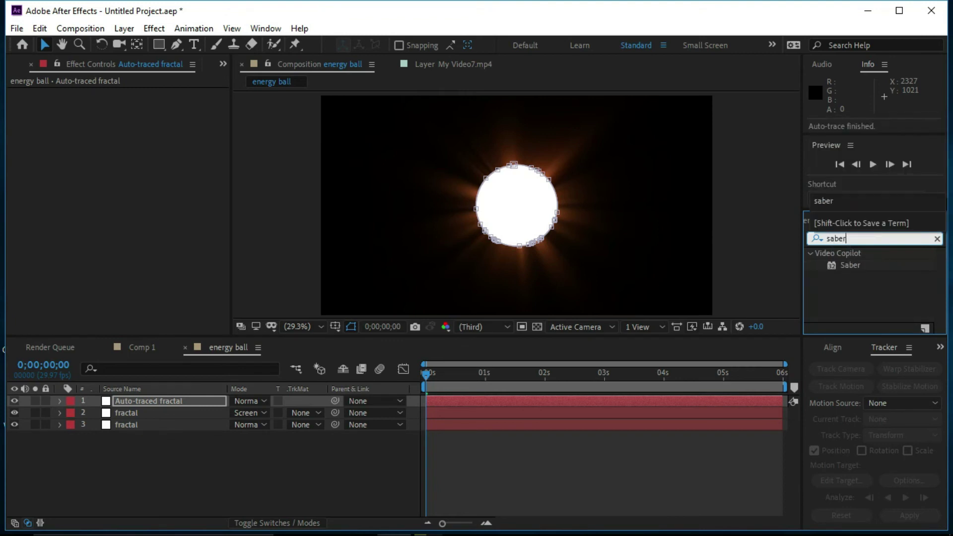
mouse_move(854, 267)
mouse_down()
mouse_move(487, 382)
mouse_move(204, 400)
mouse_up()
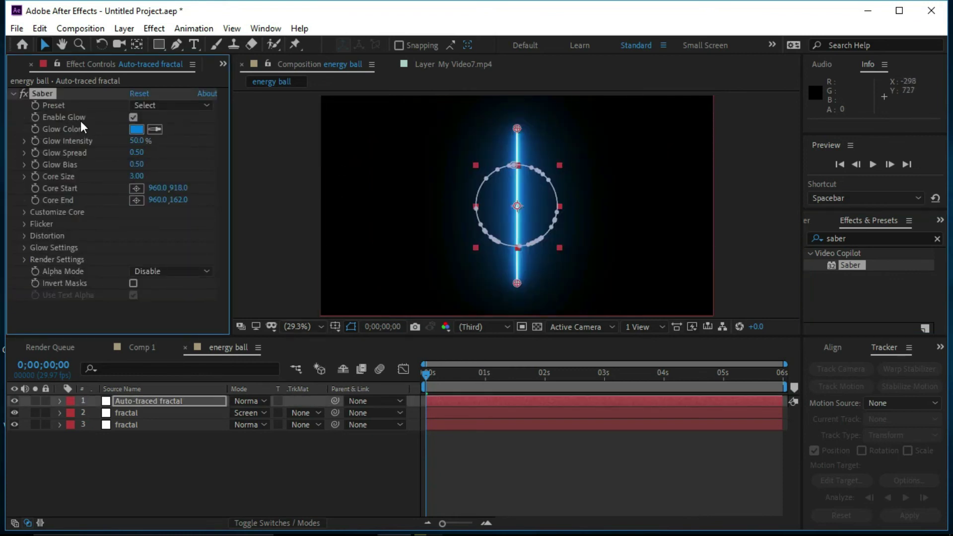
click(24, 212)
scroll(38, 214, down, 2)
click(187, 185)
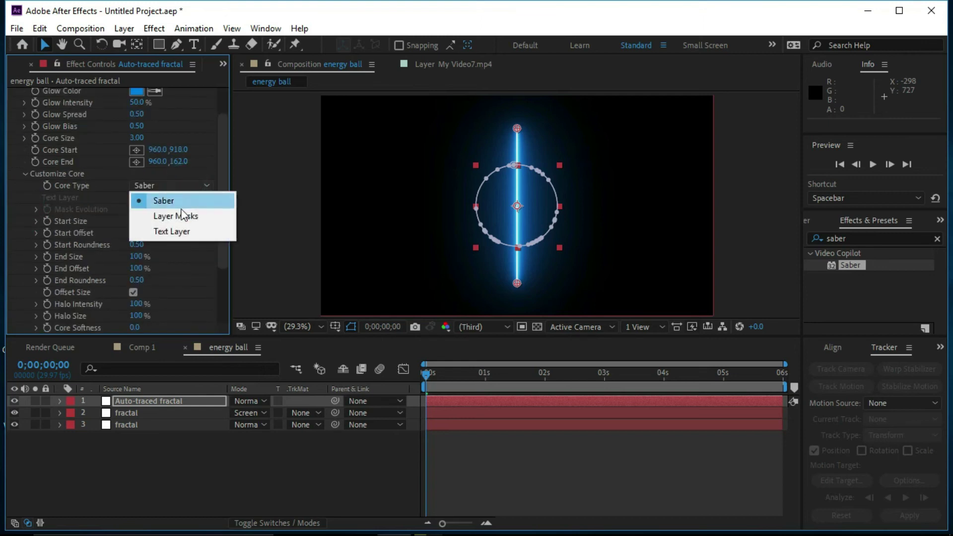
click(166, 217)
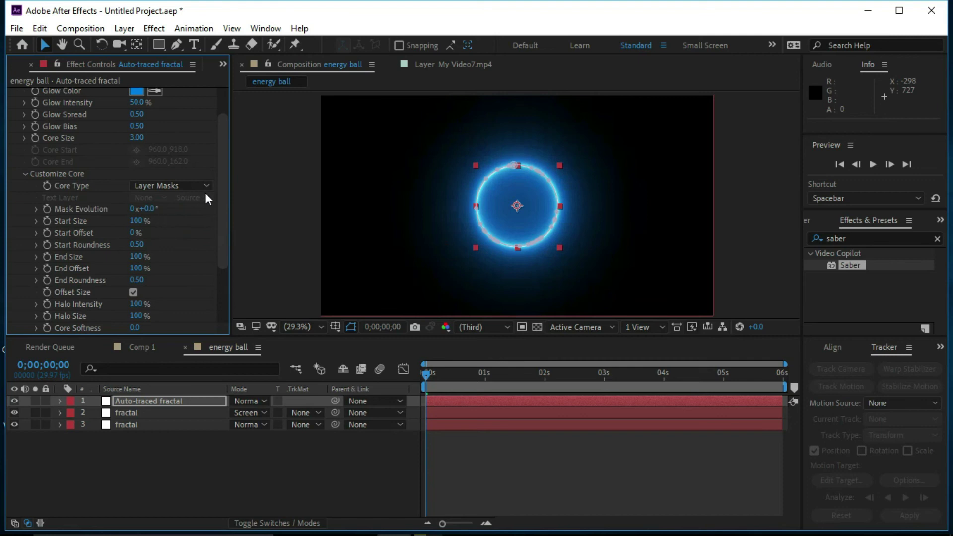
- Set the Auto-traced fractal layer's blend mode to Screen
click(264, 401)
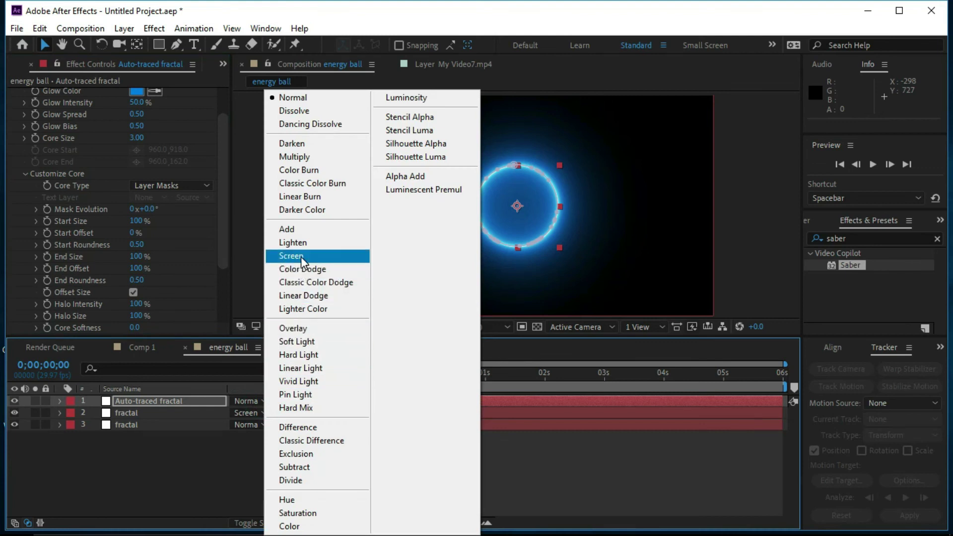
click(300, 256)
drag(221, 227, 230, 175)
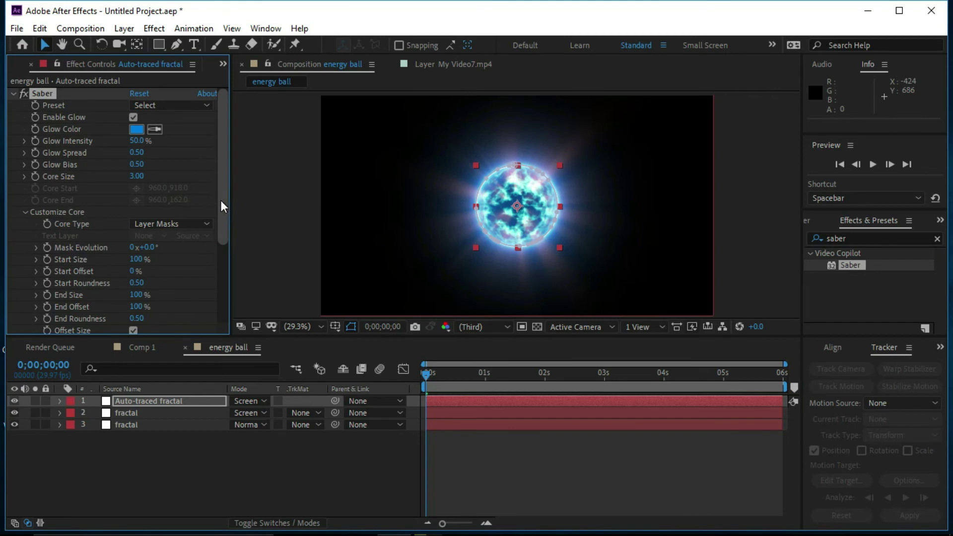
- Switch the Saber preset to Electric, then to Fusion
click(186, 106)
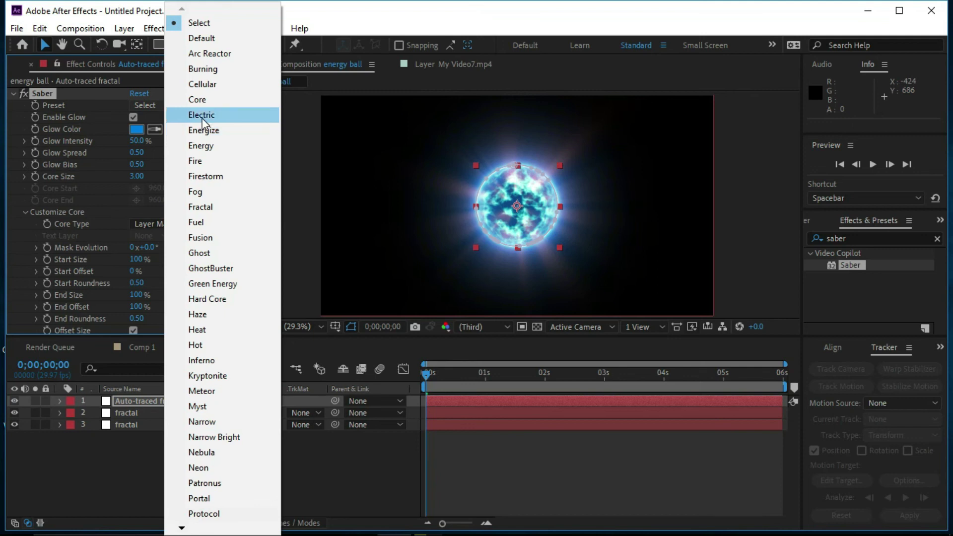
click(201, 117)
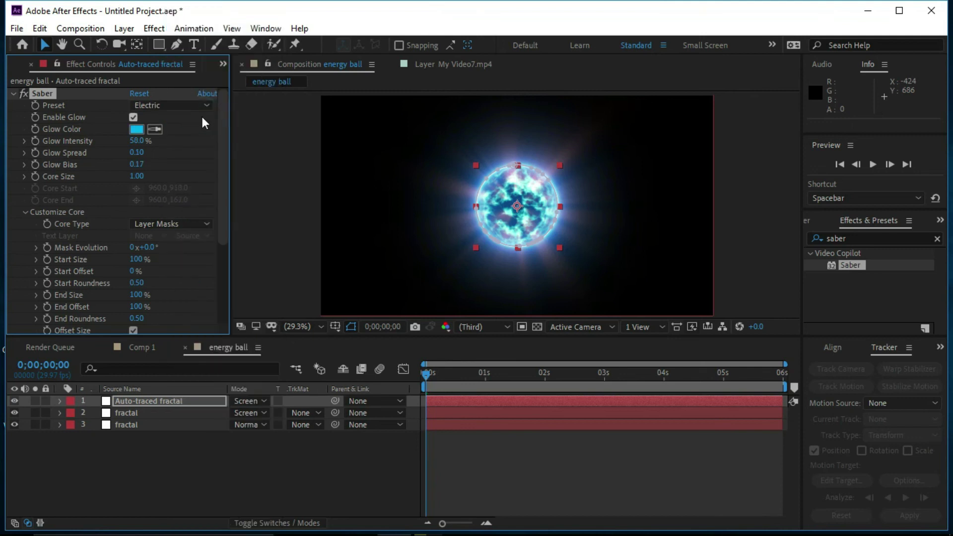
click(200, 106)
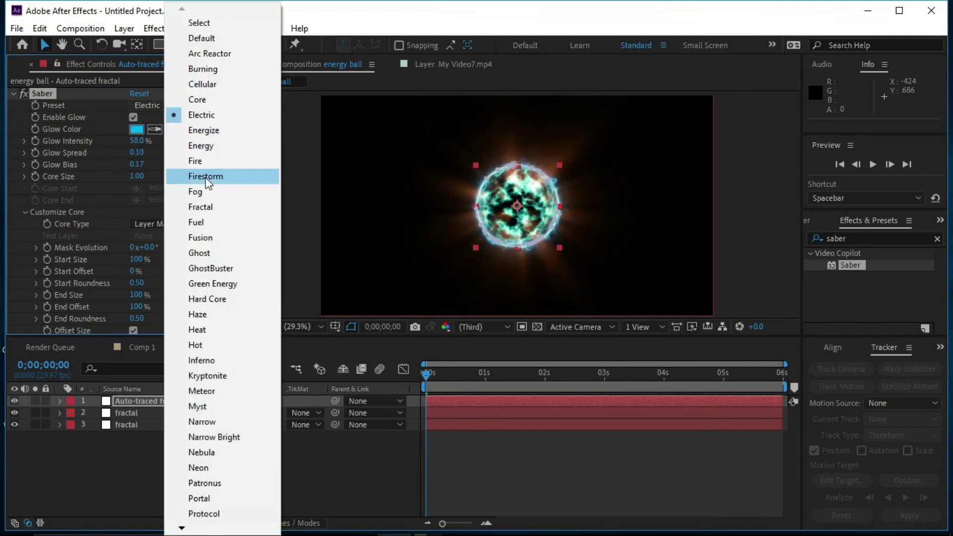
click(213, 240)
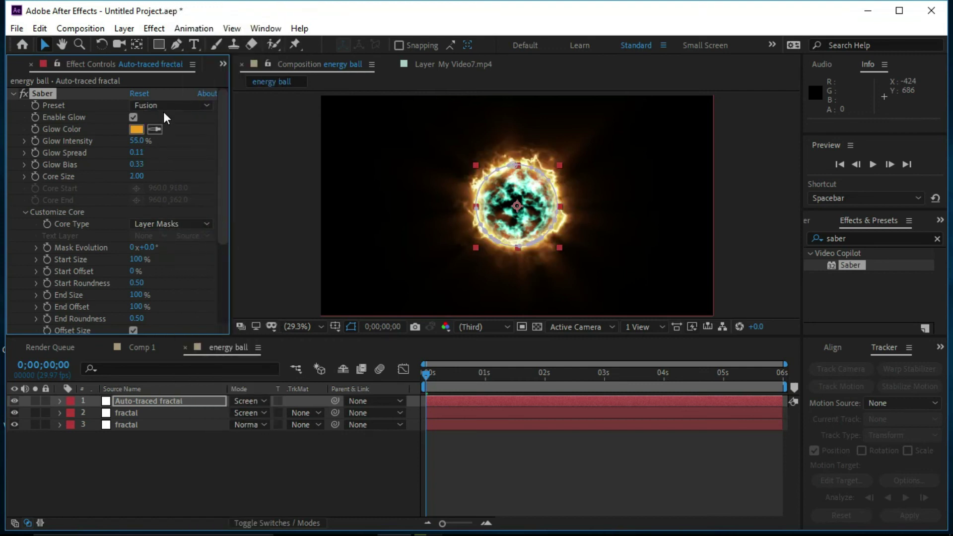
- Deselect the layer and preview the orange Fusion glow from the first frame
click(245, 467)
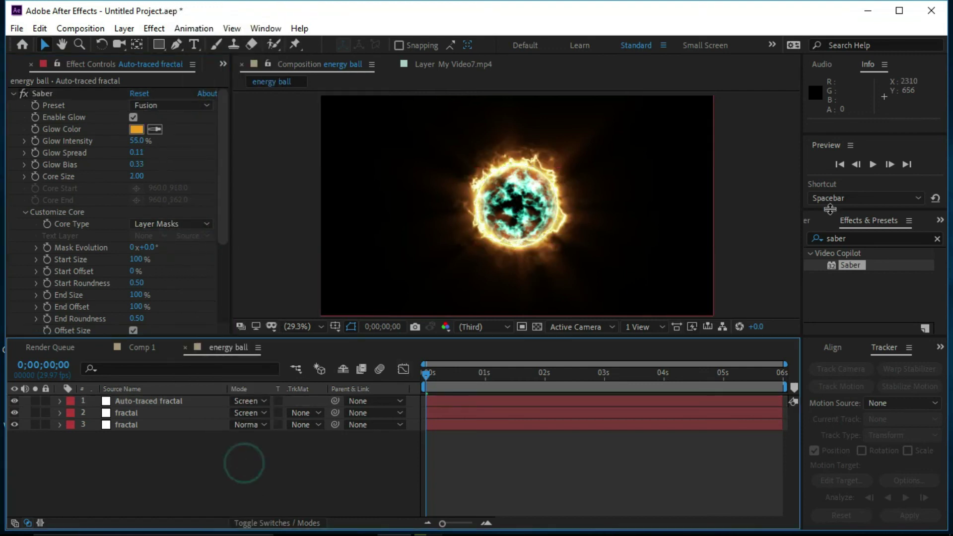
click(840, 166)
click(874, 166)
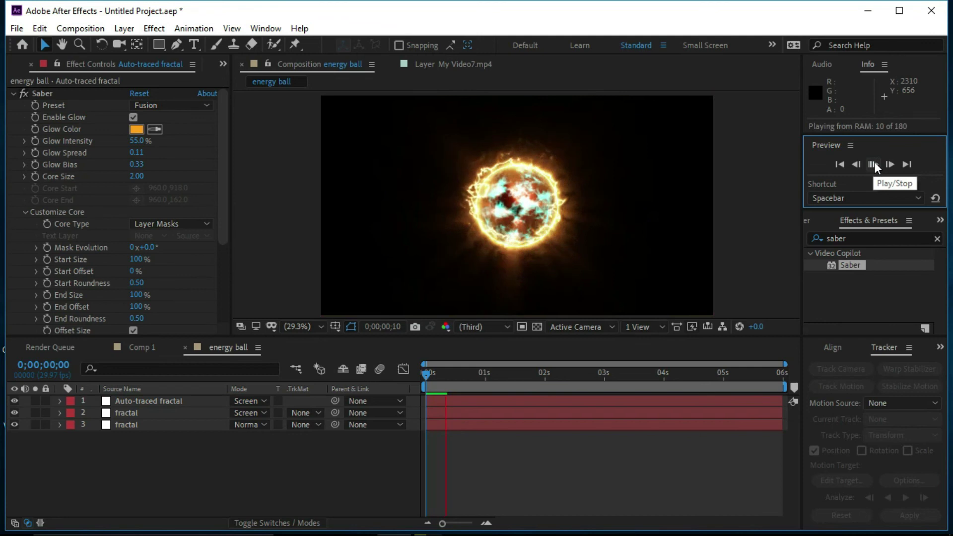
click(874, 165)
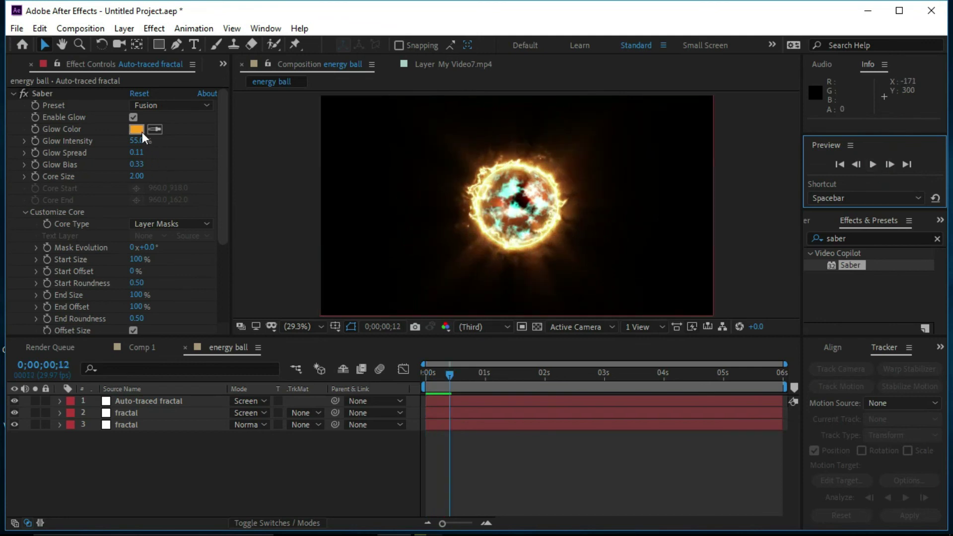
click(138, 130)
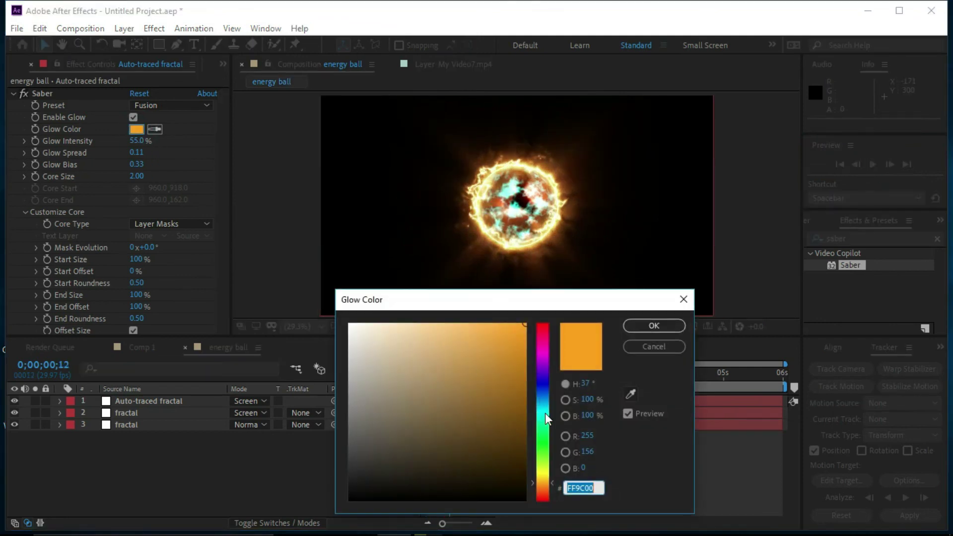
- Change the Saber glow colour to cyan (00FFF0) and preview the result
click(543, 413)
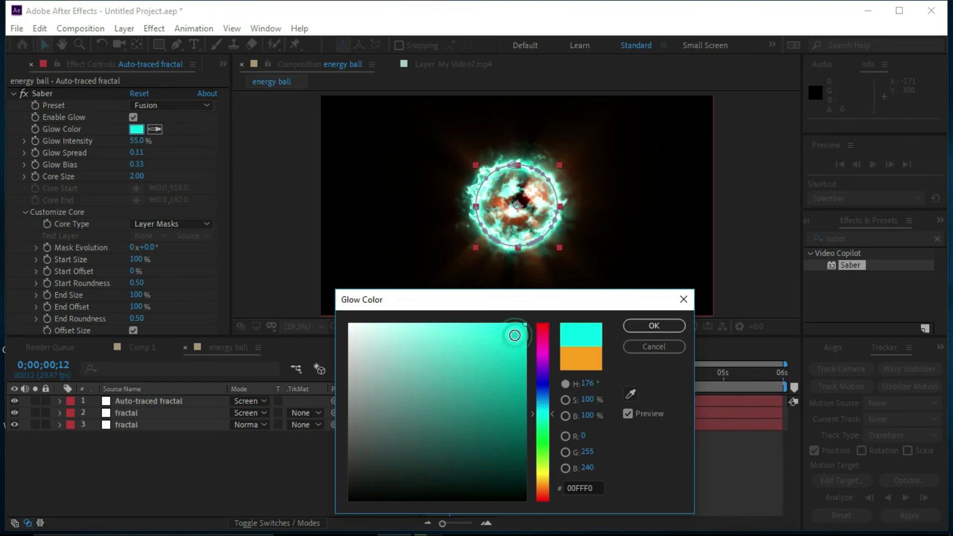
click(650, 326)
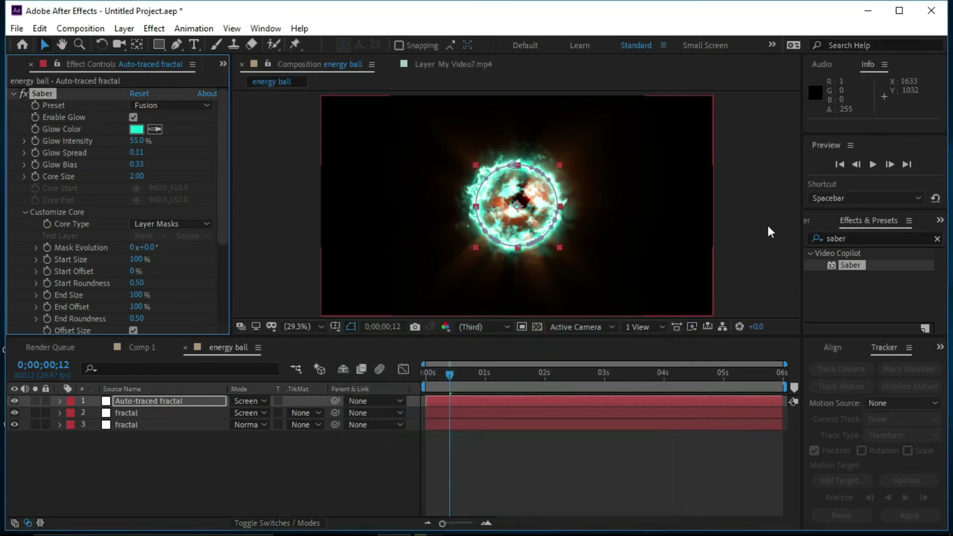
click(873, 165)
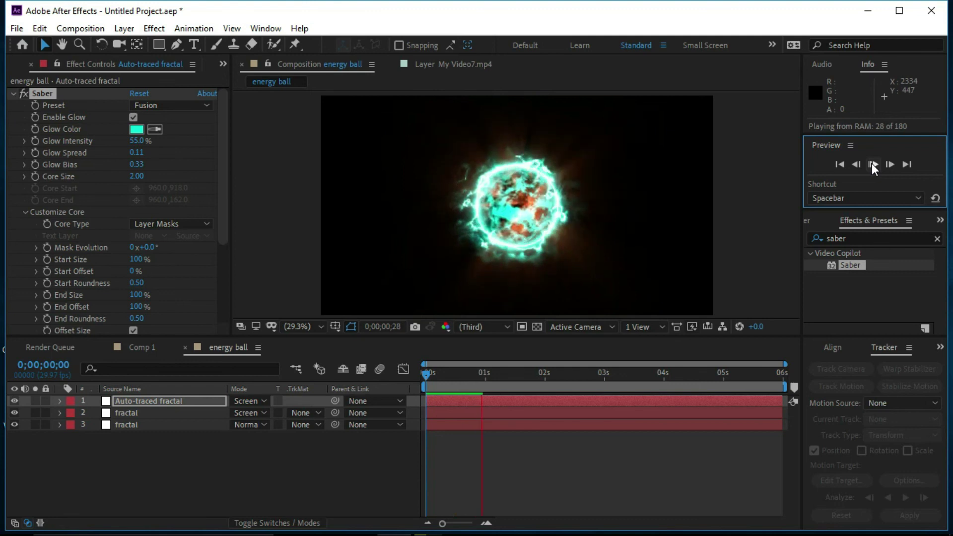
click(873, 165)
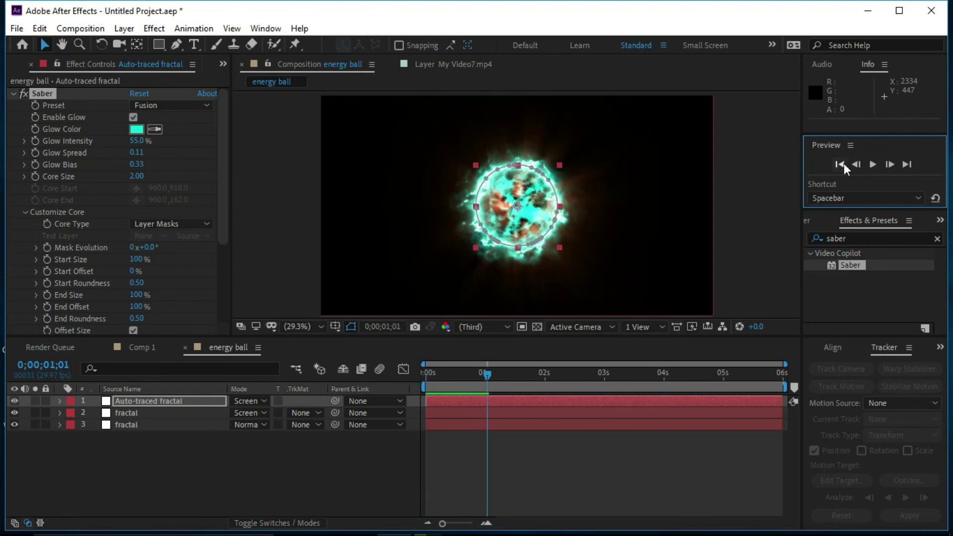
- Replay the cyan energy ball from the first frame, then return to Comp 1
click(840, 164)
click(873, 164)
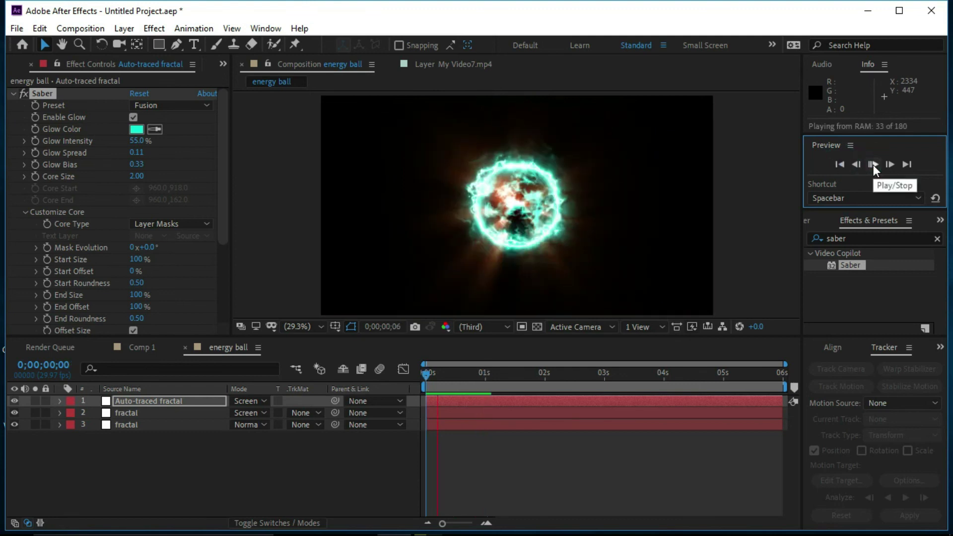
click(873, 166)
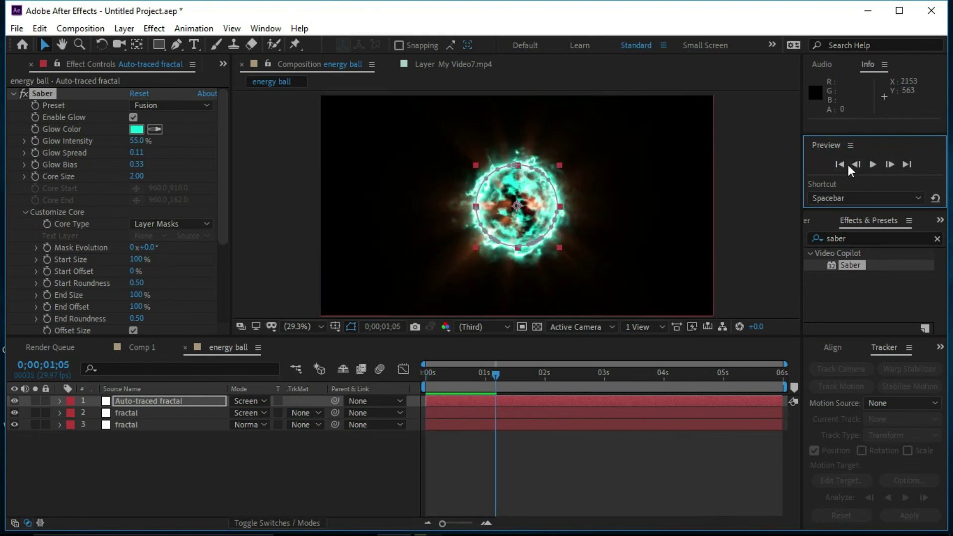
click(842, 165)
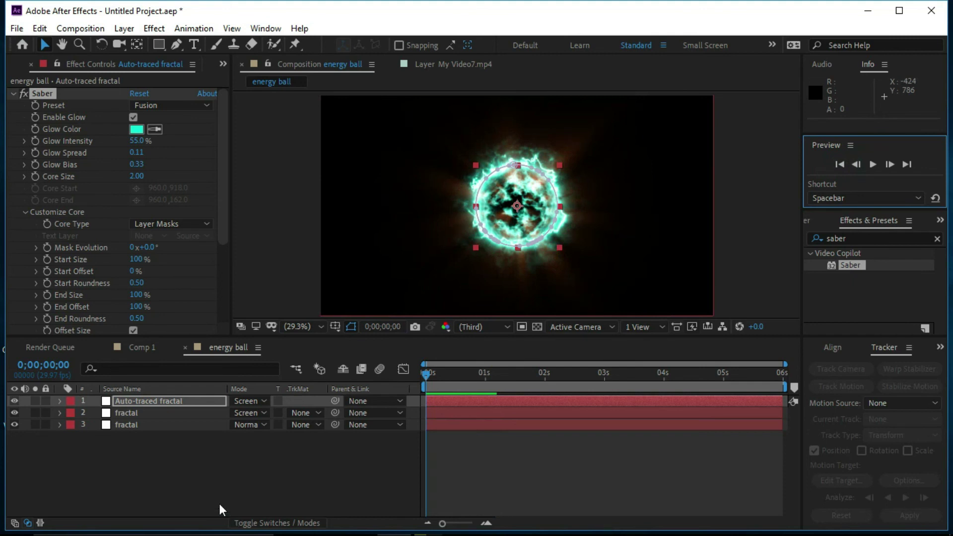
click(137, 348)
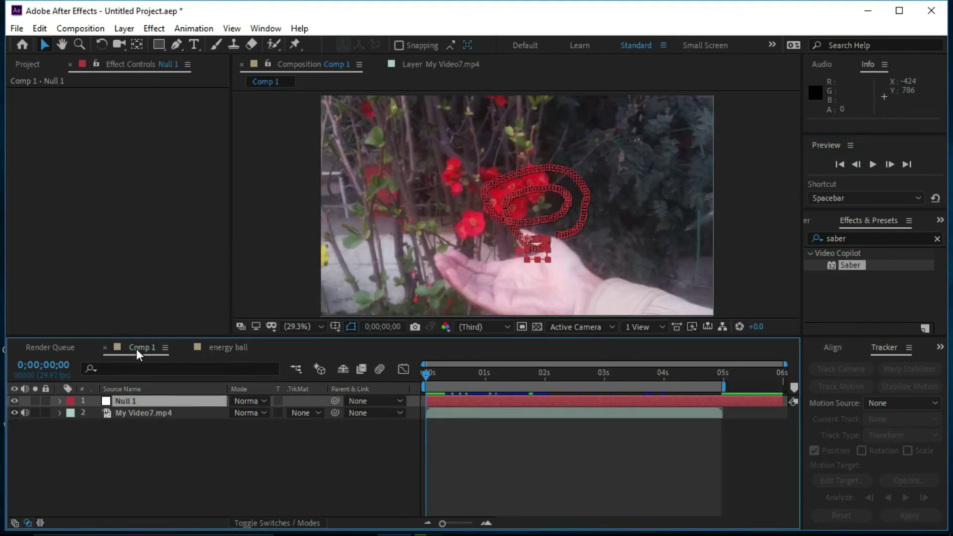
- Add the energy ball comp to Comp 1 in Screen mode, positioned over the open hand
click(29, 65)
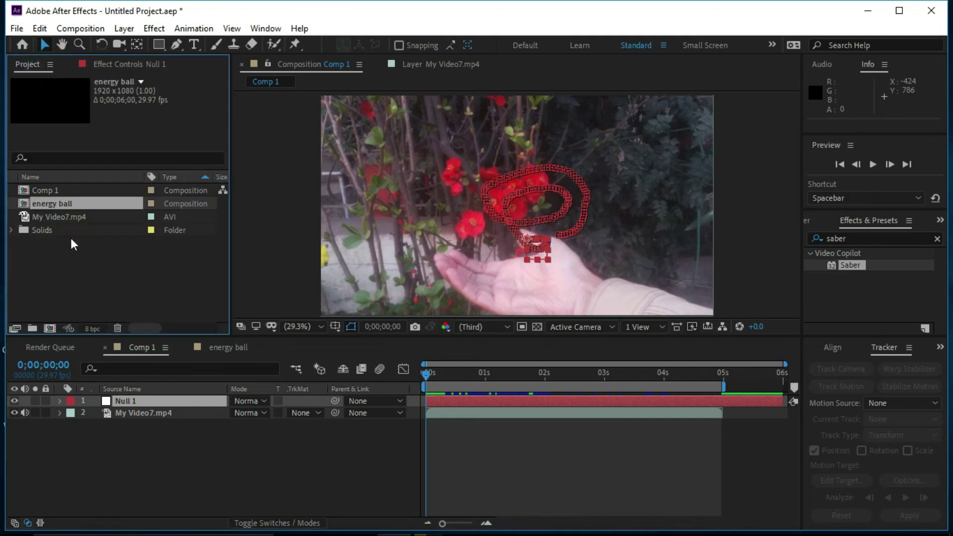
drag(55, 202, 135, 397)
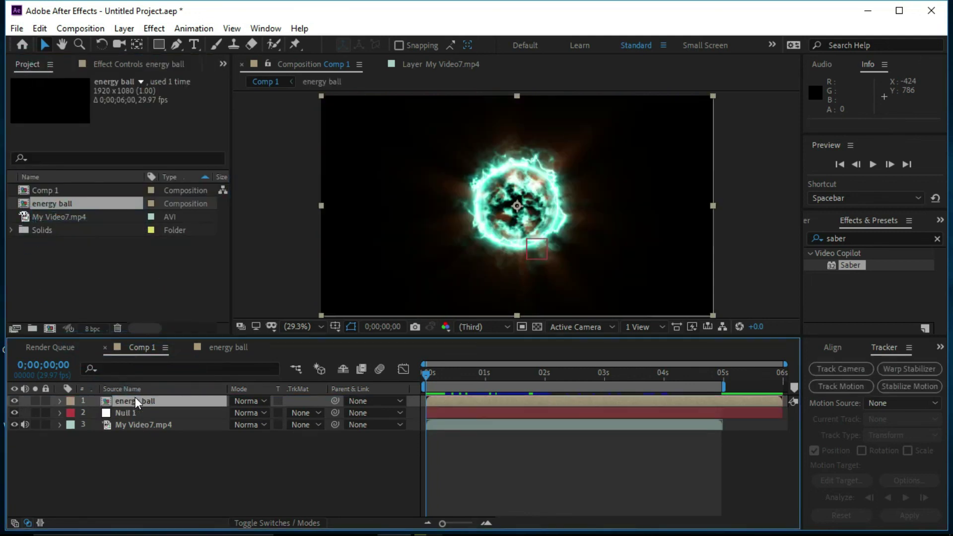
click(265, 401)
click(299, 256)
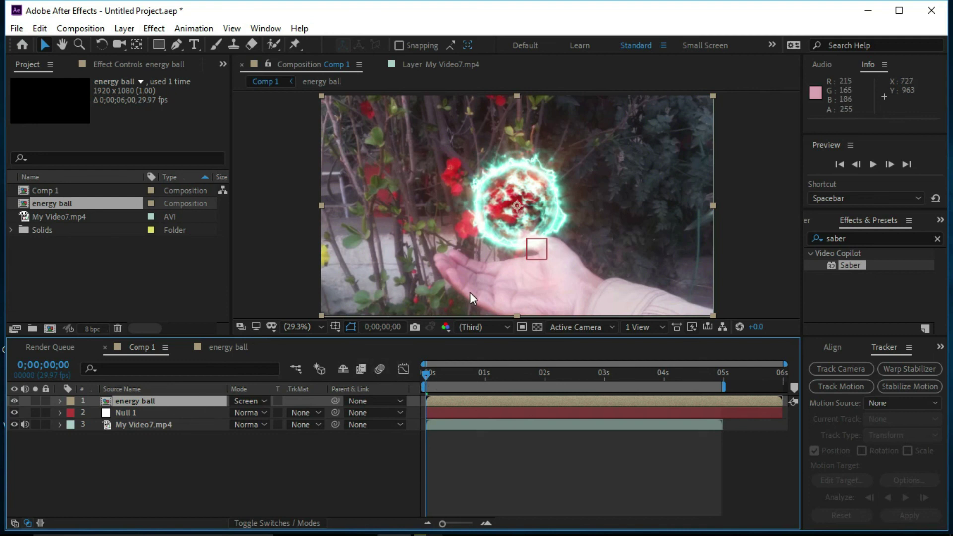
drag(540, 208, 509, 200)
key(Return)
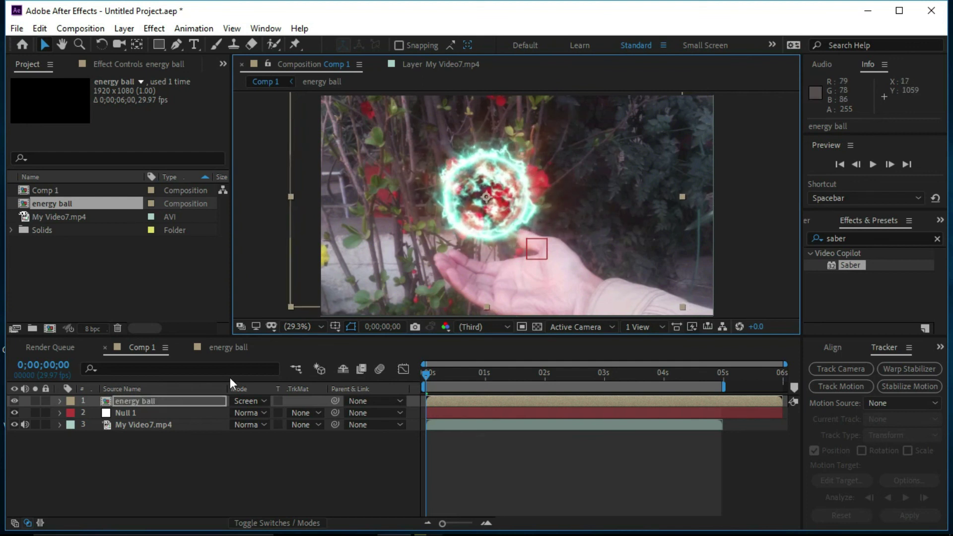
- Scale the energy ball layer up to 106%
click(188, 402)
key(s)
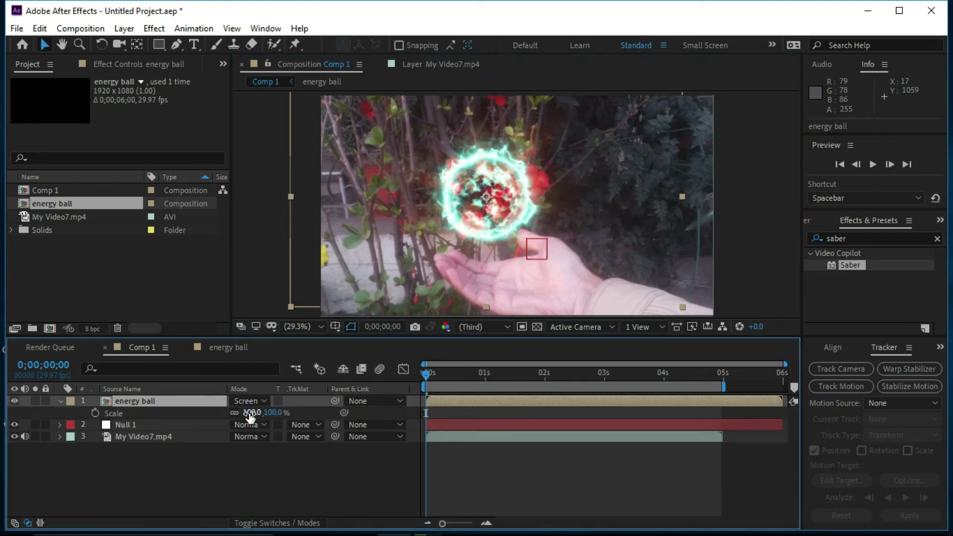
drag(250, 413, 253, 413)
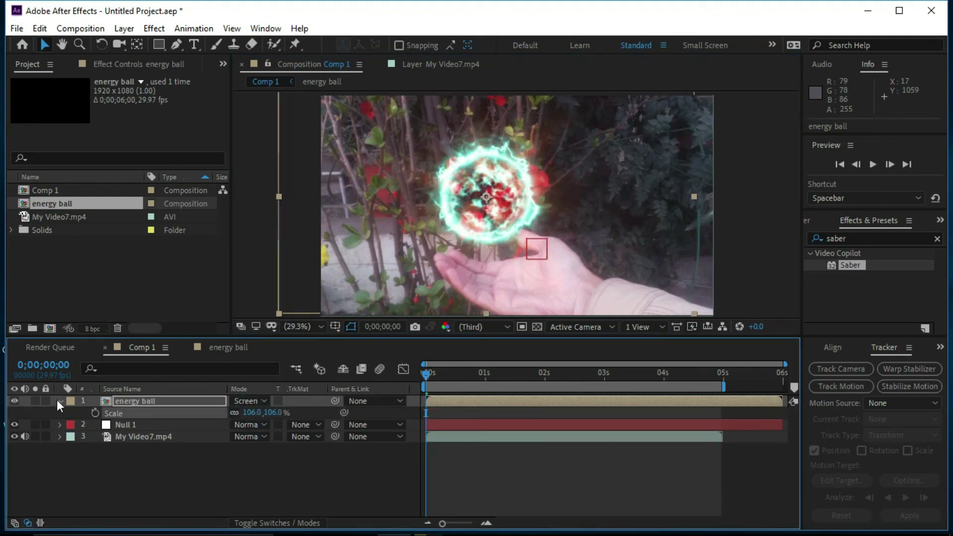
click(61, 401)
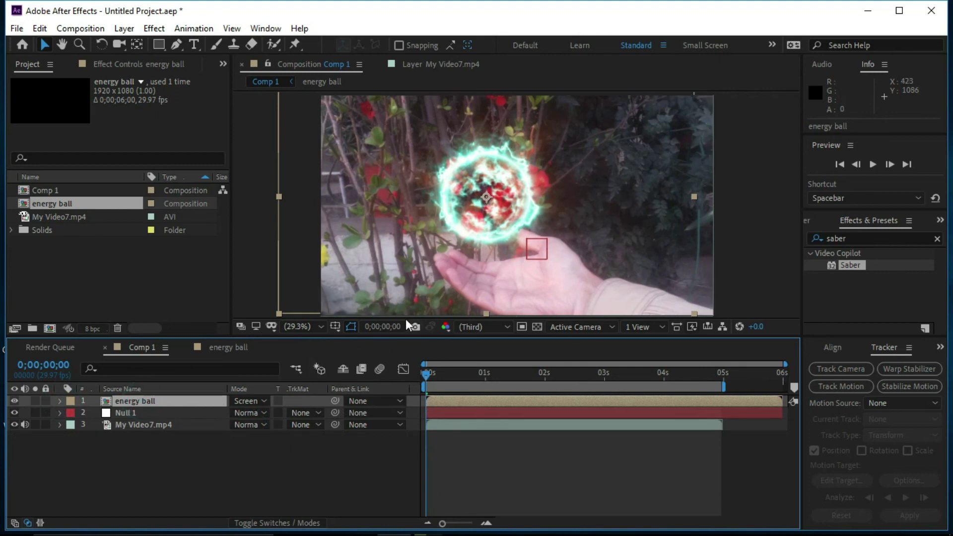
- Parent the energy ball to Null 1 and preview it following the hand
click(336, 401)
drag(336, 403, 202, 413)
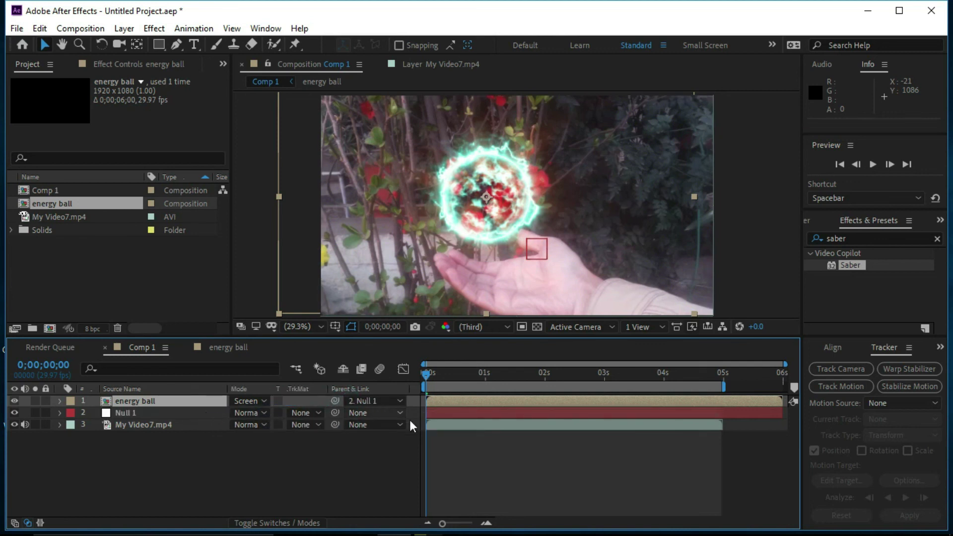
click(837, 165)
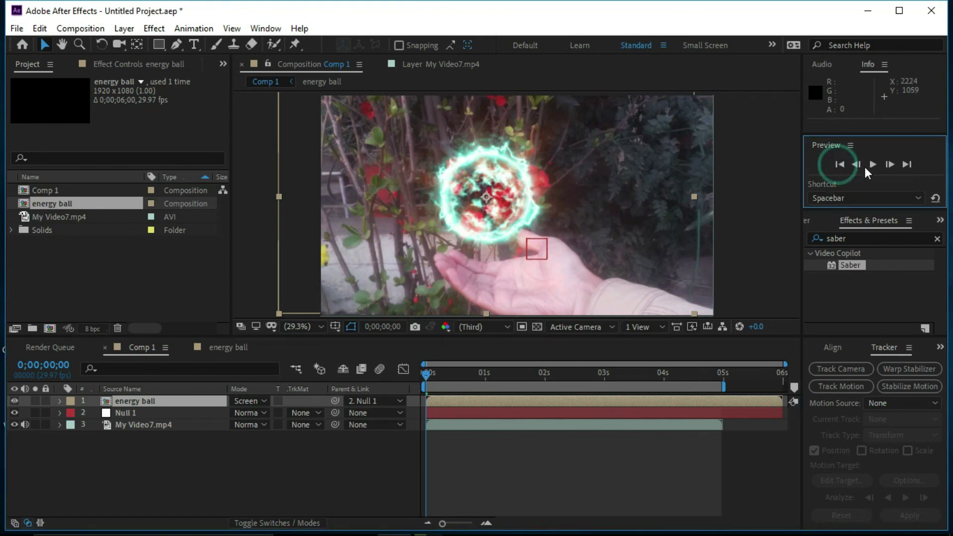
click(872, 166)
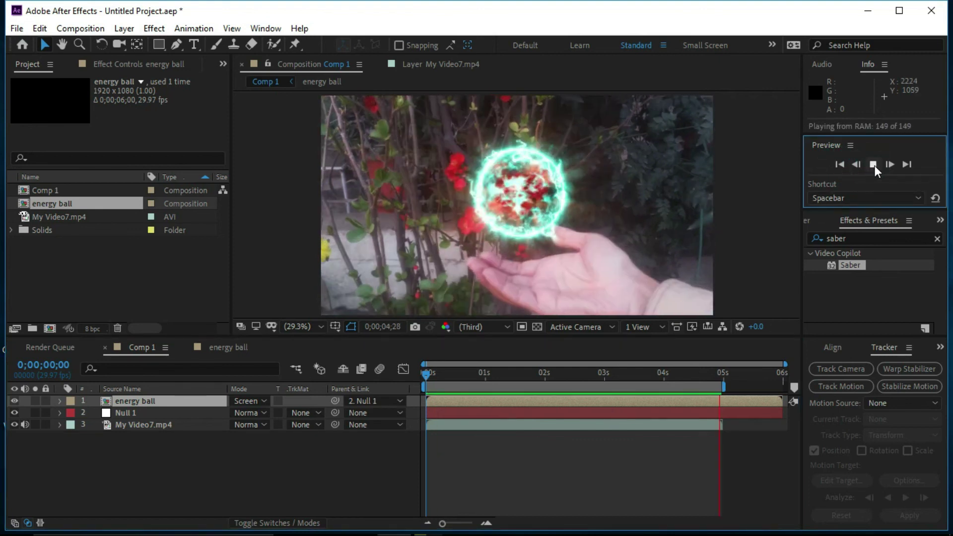